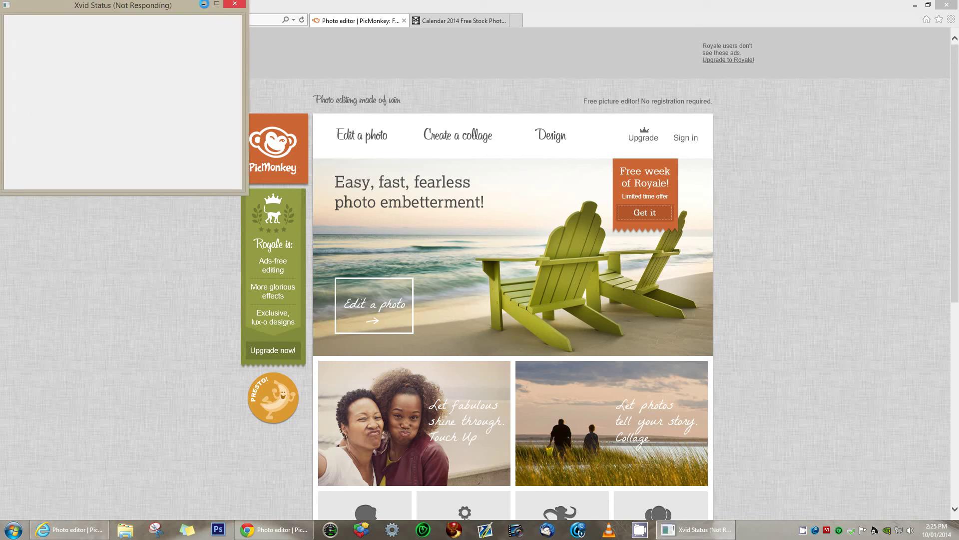
Minimize the recorder window and open a blank 8 × 10 white canvas from Design
left_click(203, 4)
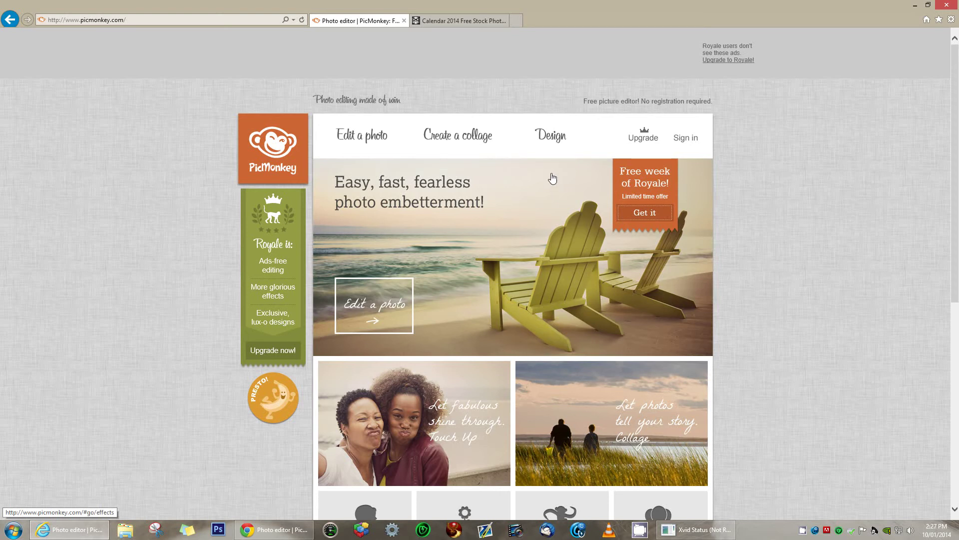
mouse_move(552, 142)
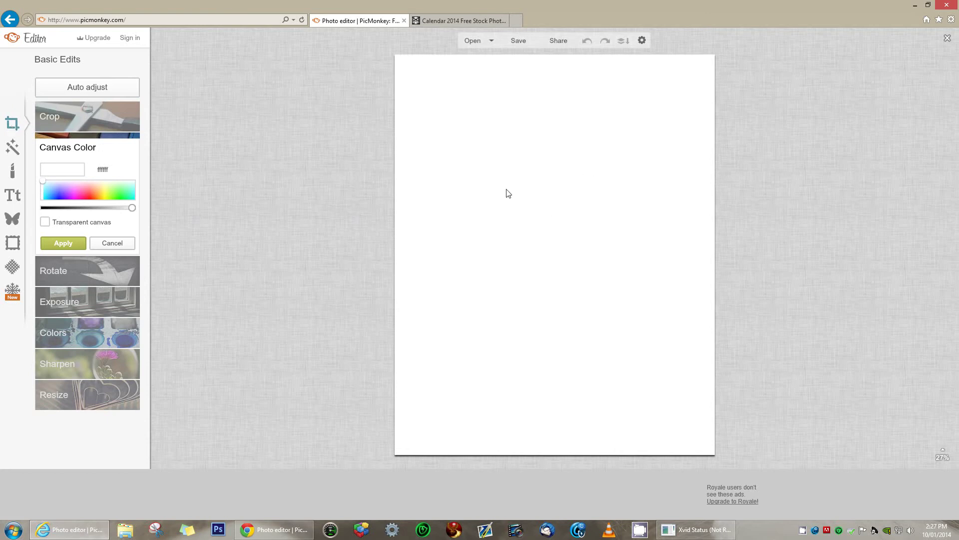
Try several canvas colours, then settle on grey (ababab) and apply it
left_click(45, 223)
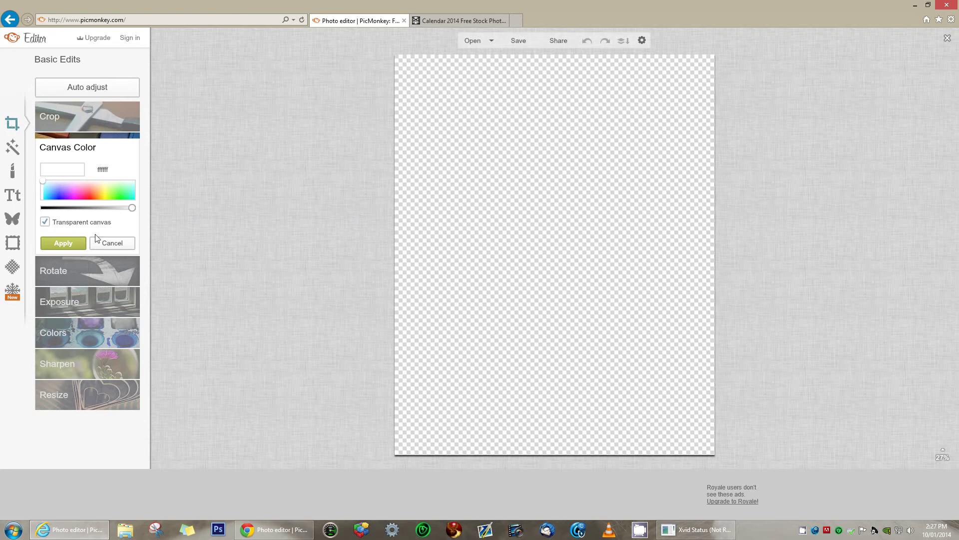
left_click(45, 222)
left_click(93, 193)
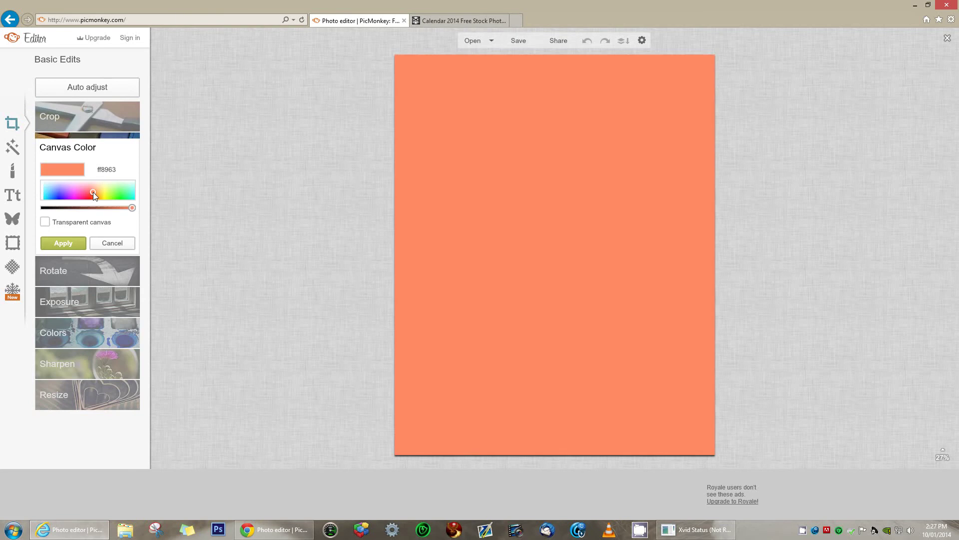
left_click(121, 192)
left_click(59, 192)
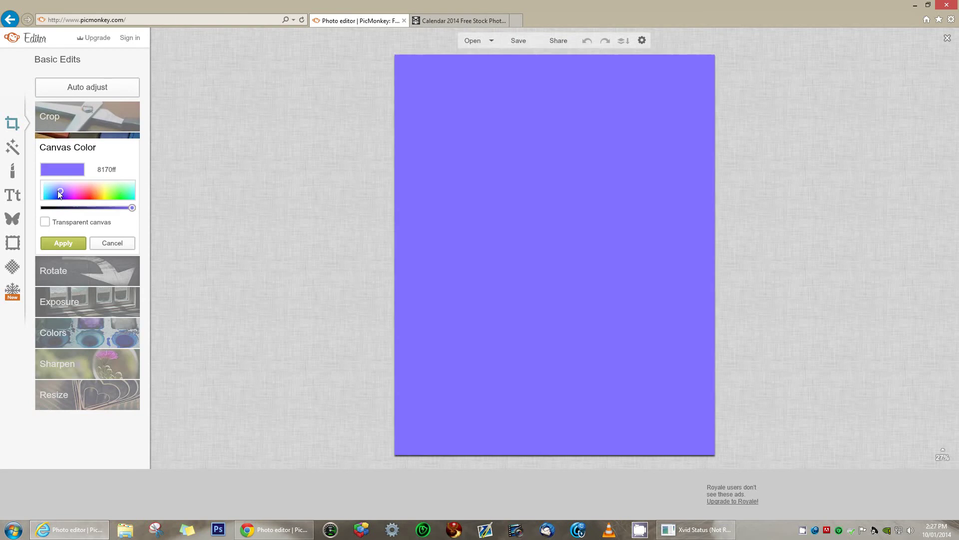
left_click(87, 193)
left_click(85, 197)
left_click(67, 193)
left_click(63, 187)
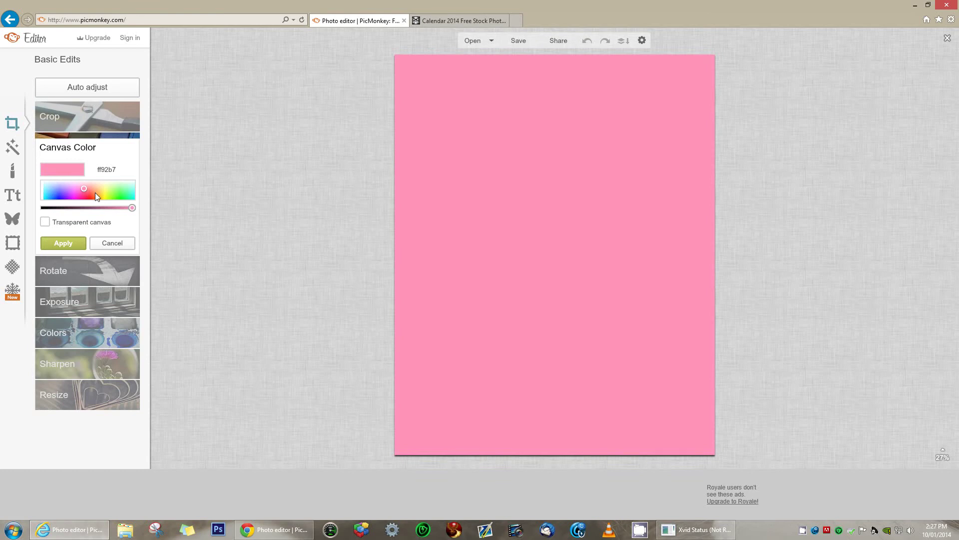
left_click(42, 198)
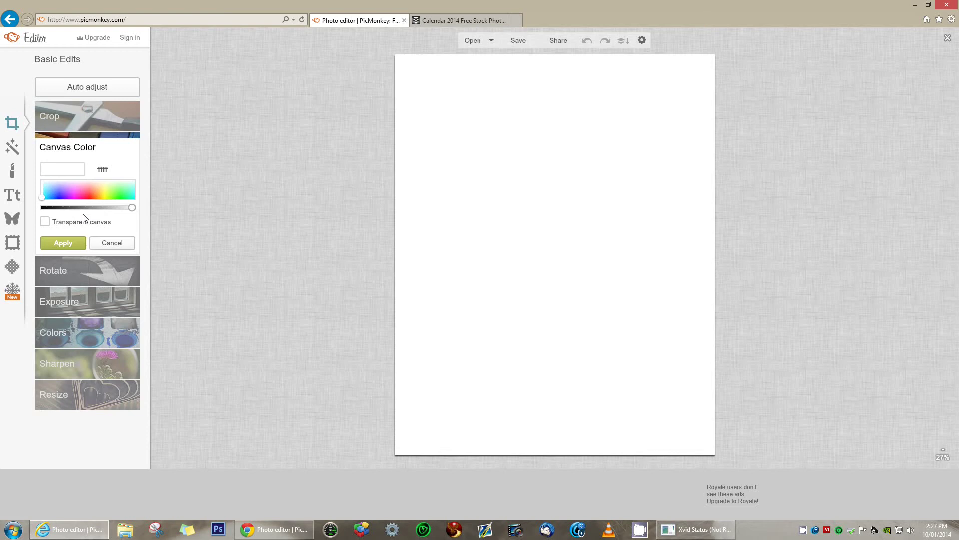
left_click_drag(132, 207, 104, 215)
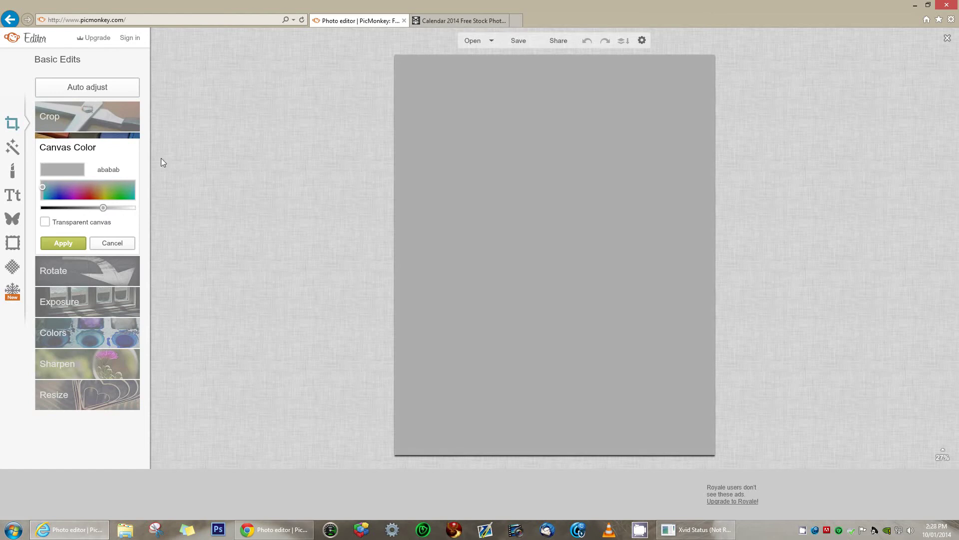
left_click(63, 243)
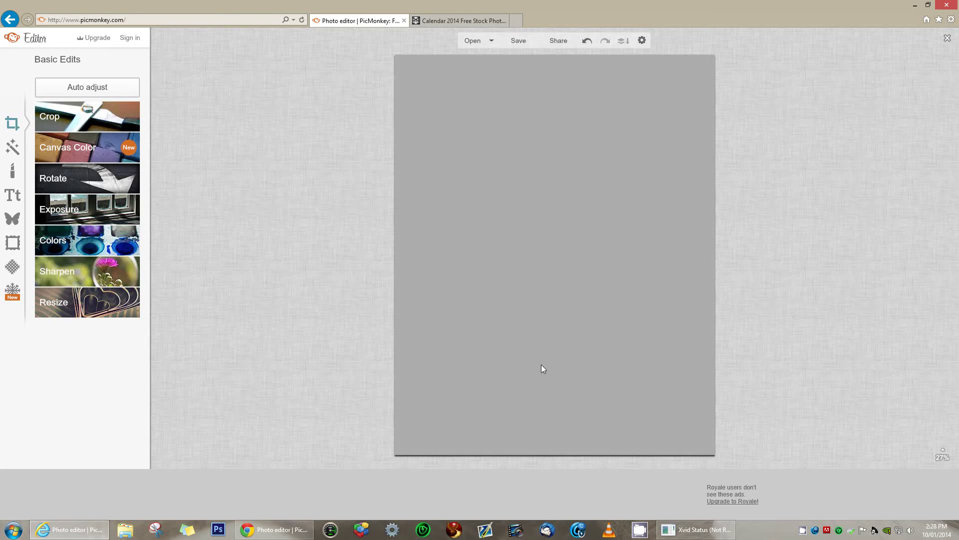
Add calendar-2014 from Pictures > Picmonkey Tutorial as an overlay and move it toward the page bottom
left_click(10, 220)
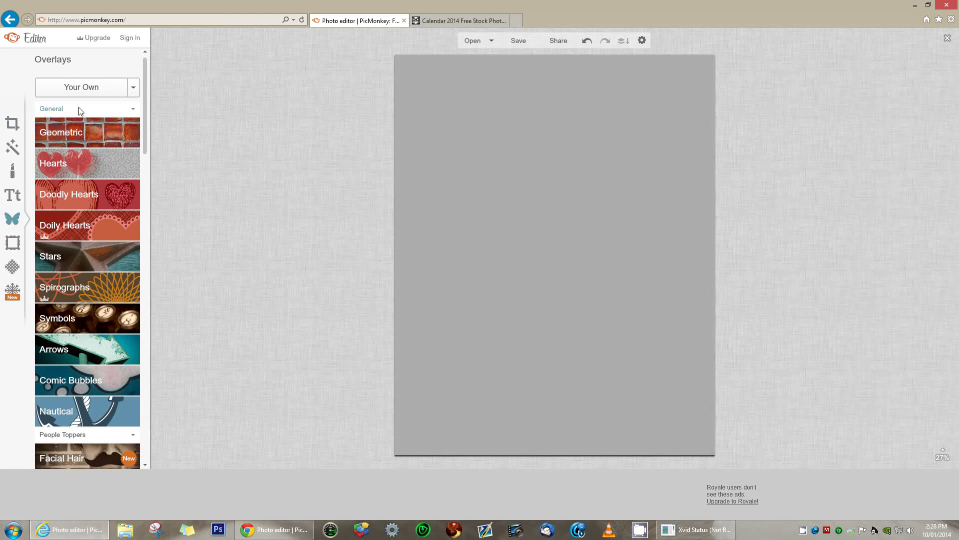
left_click(82, 86)
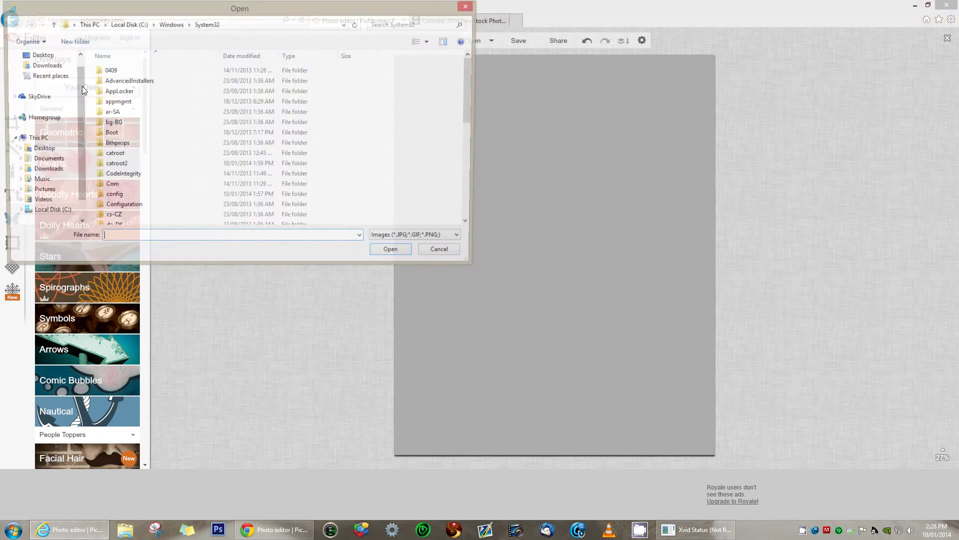
left_click(37, 191)
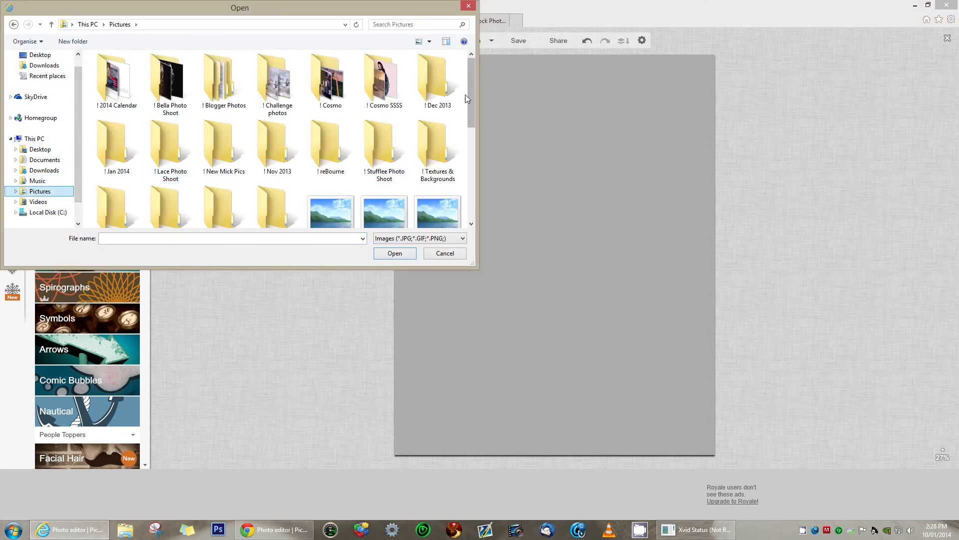
left_click_drag(471, 85, 475, 136)
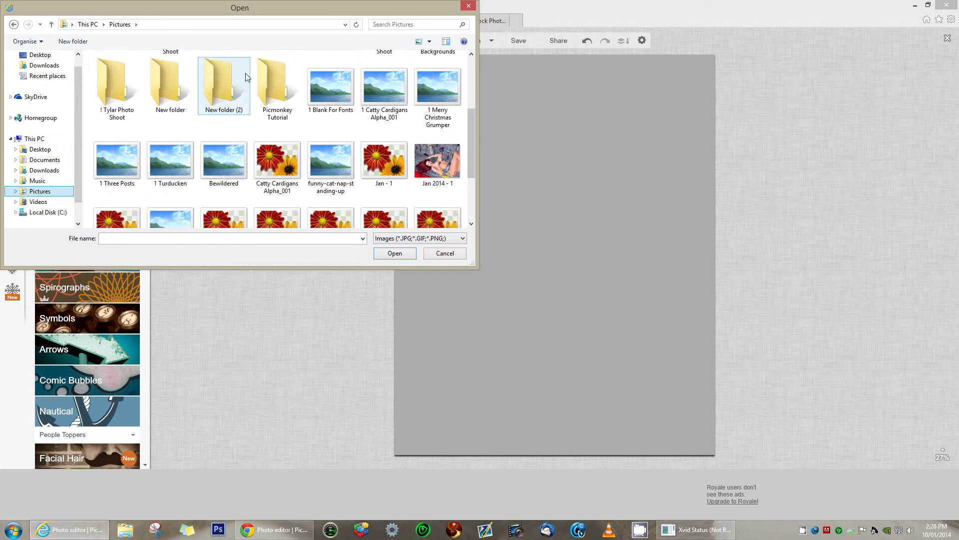
double_click(269, 81)
double_click(332, 85)
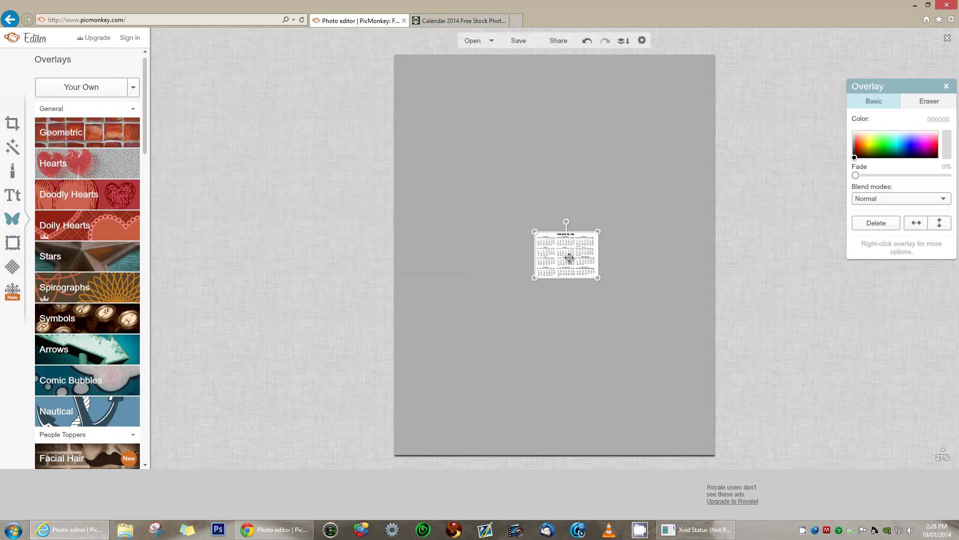
left_click_drag(569, 258, 548, 366)
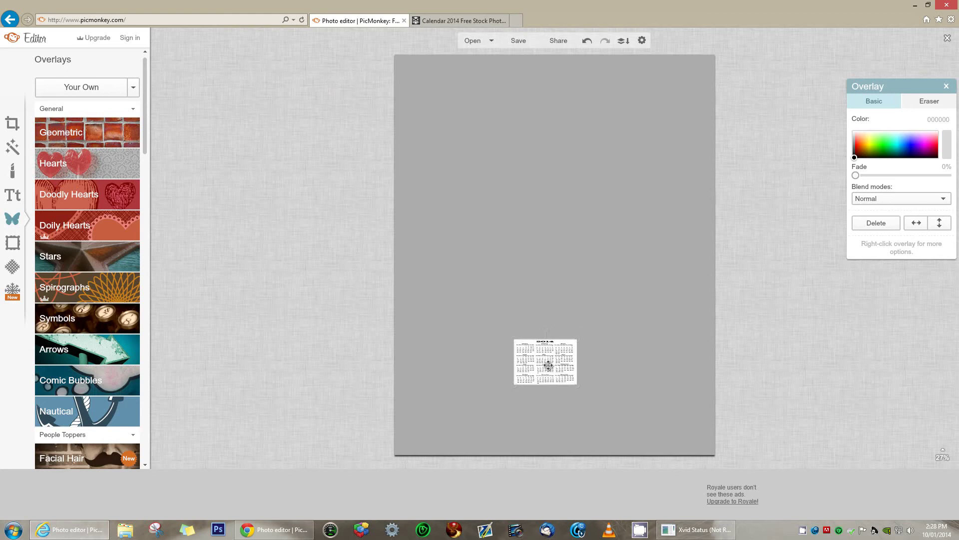
Scroll through the Calendar 2014 stock-photo page, then return to the PicMonkey editor
left_click(444, 22)
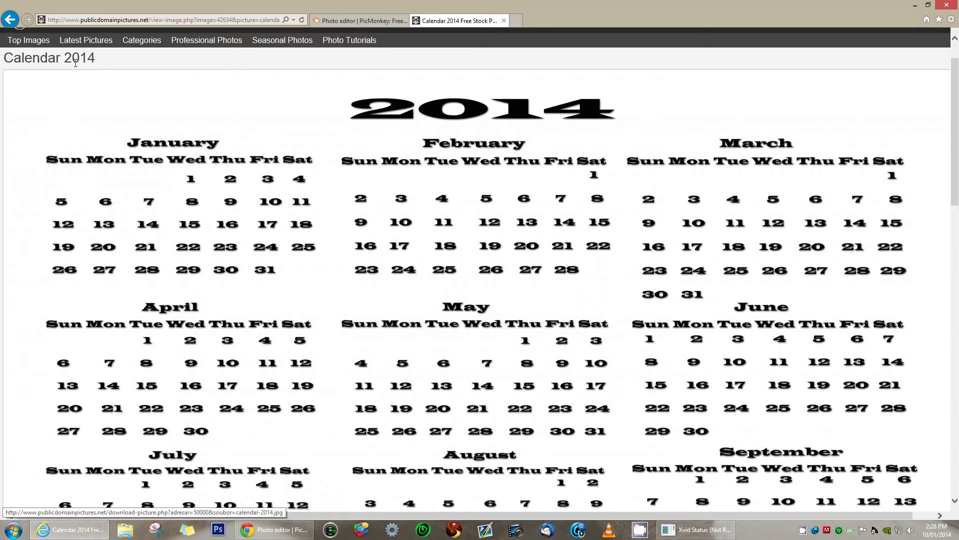
scroll(150, 116, "up", 2)
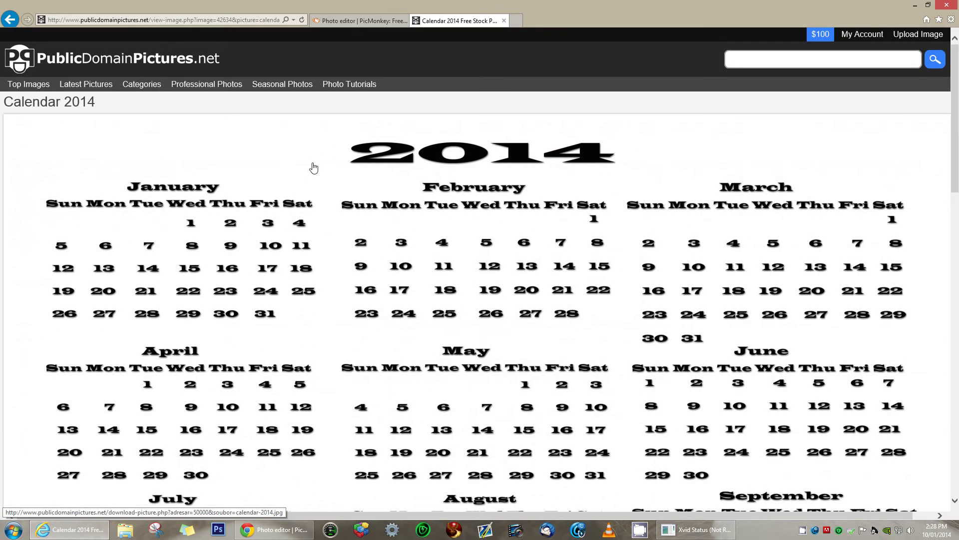
scroll(314, 167, "down", 6)
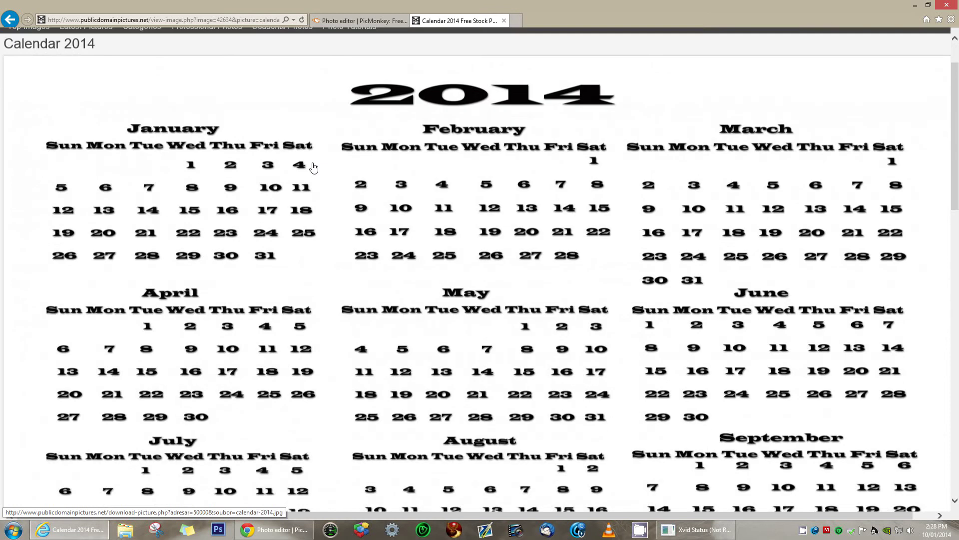
scroll(313, 168, "down", 4)
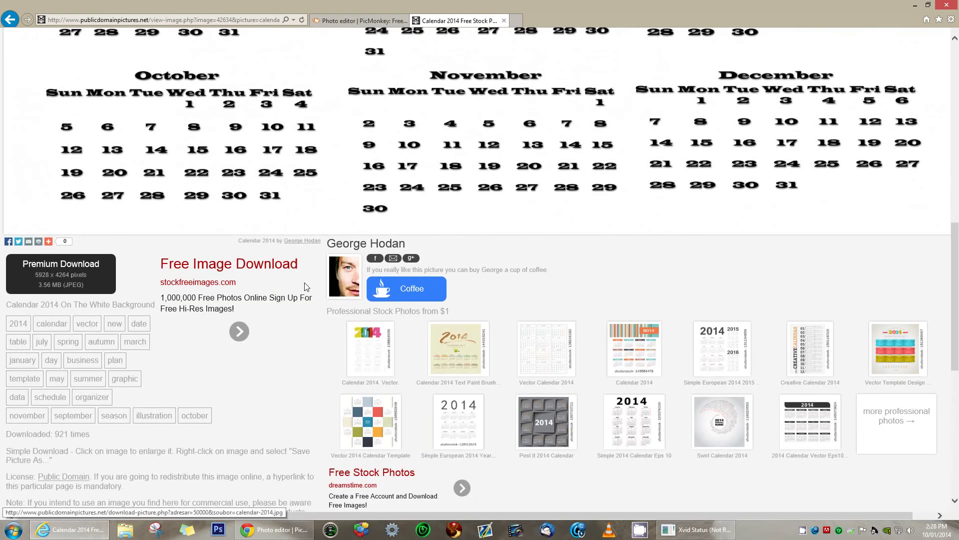
scroll(300, 345, "down", 3)
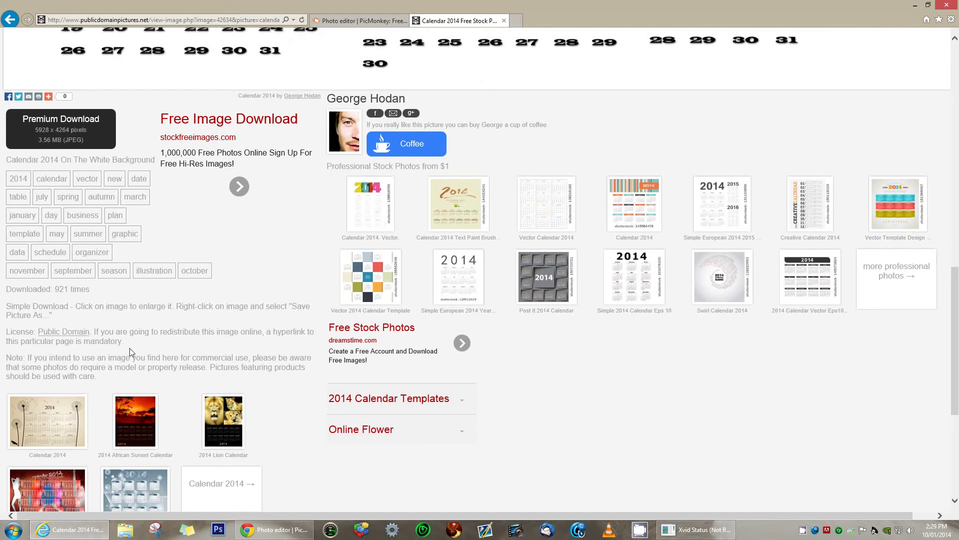
scroll(130, 347, "up", 15)
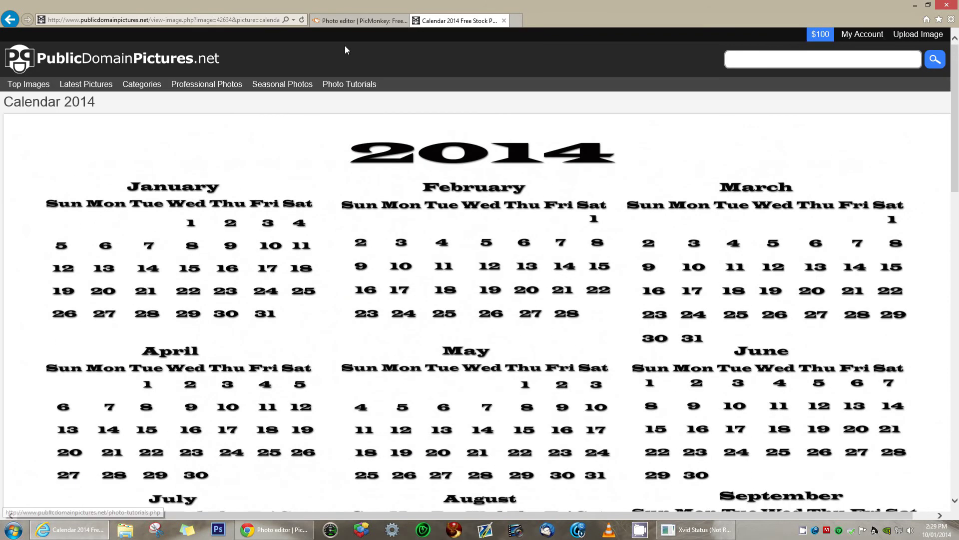
left_click(359, 21)
Enlarge the calendar overlay by its corners until it spans most of the page's lower half
left_click_drag(550, 367, 563, 352)
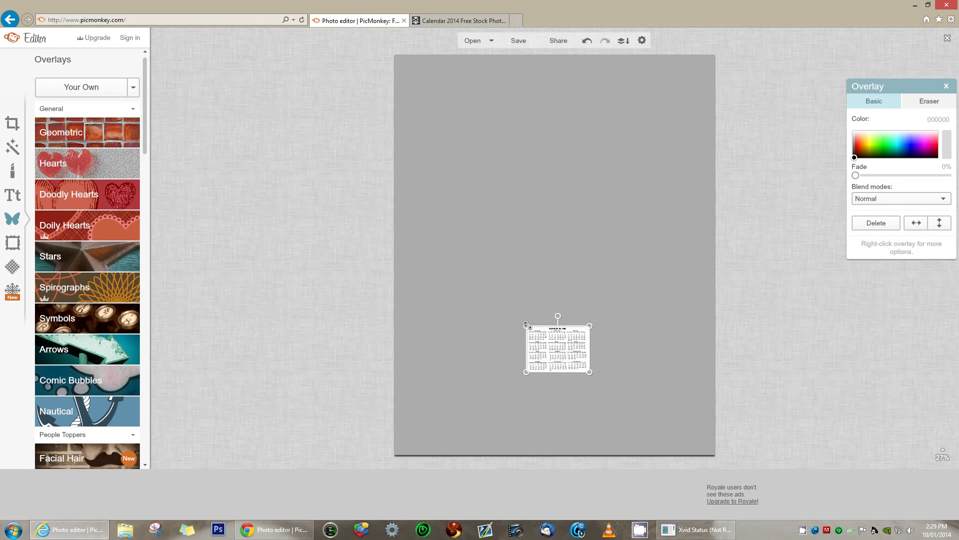
left_click_drag(527, 325, 412, 244)
left_click_drag(590, 243, 701, 192)
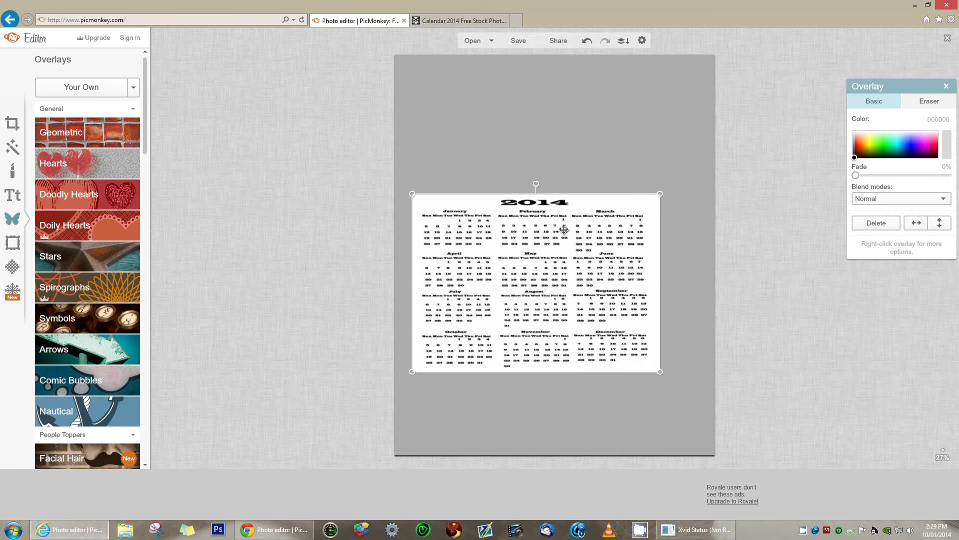
left_click_drag(540, 260, 557, 317)
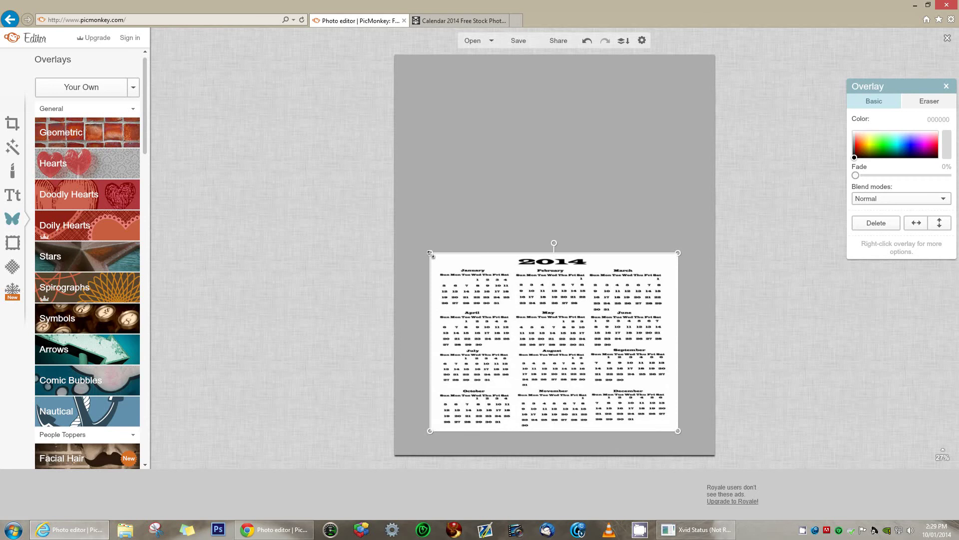
left_click_drag(431, 254, 420, 244)
left_click_drag(493, 291, 502, 297)
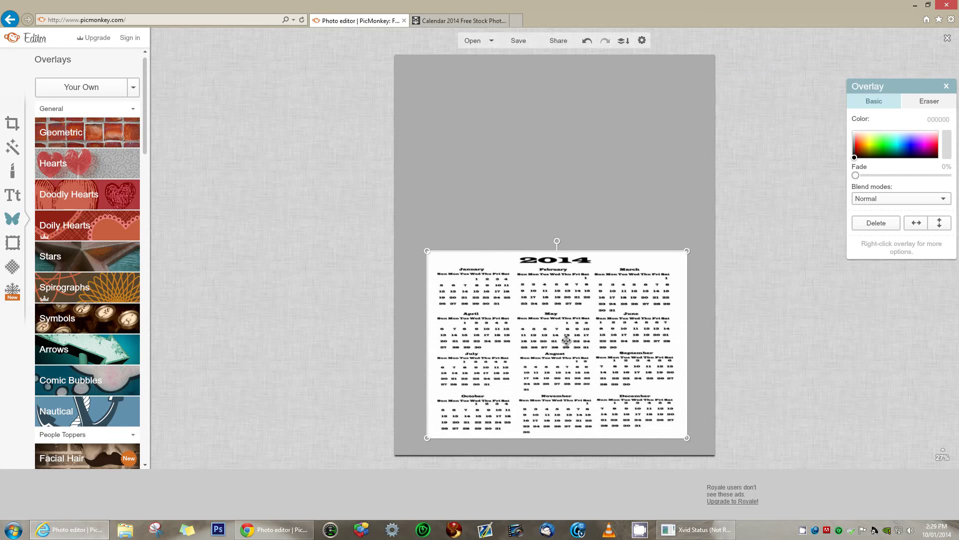
left_click_drag(566, 340, 567, 339)
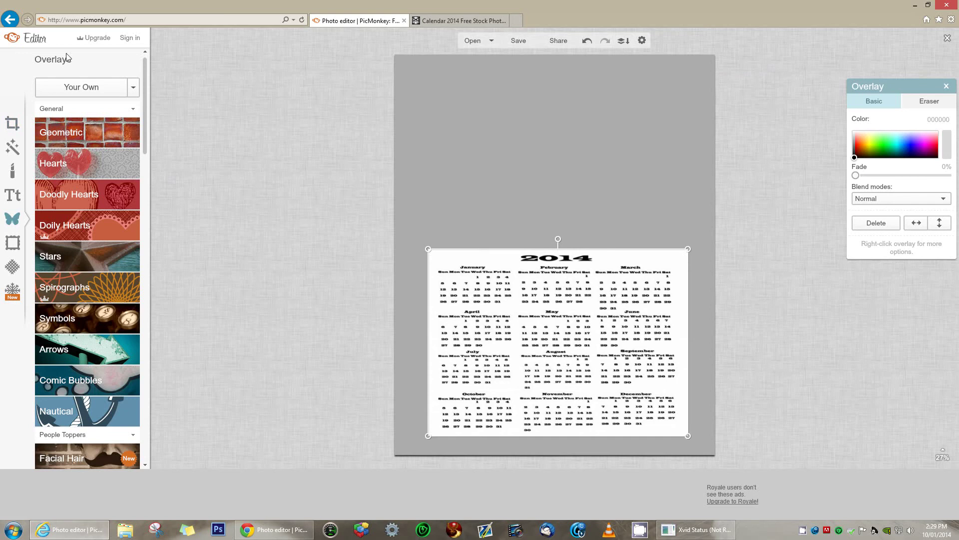
Add the woman-on-pedestals photo as an overlay and enlarge it to the calendar's width above it
left_click(79, 88)
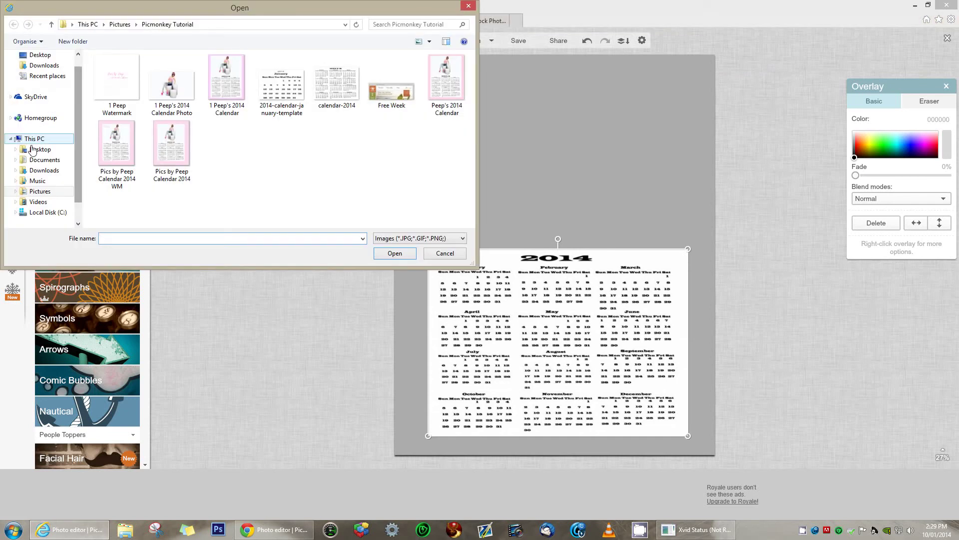
double_click(181, 98)
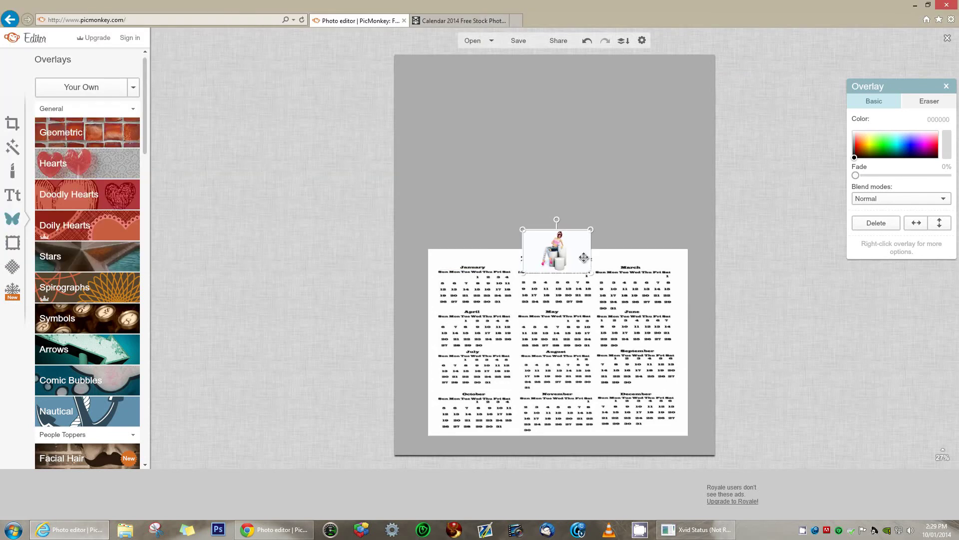
left_click_drag(561, 218, 559, 151)
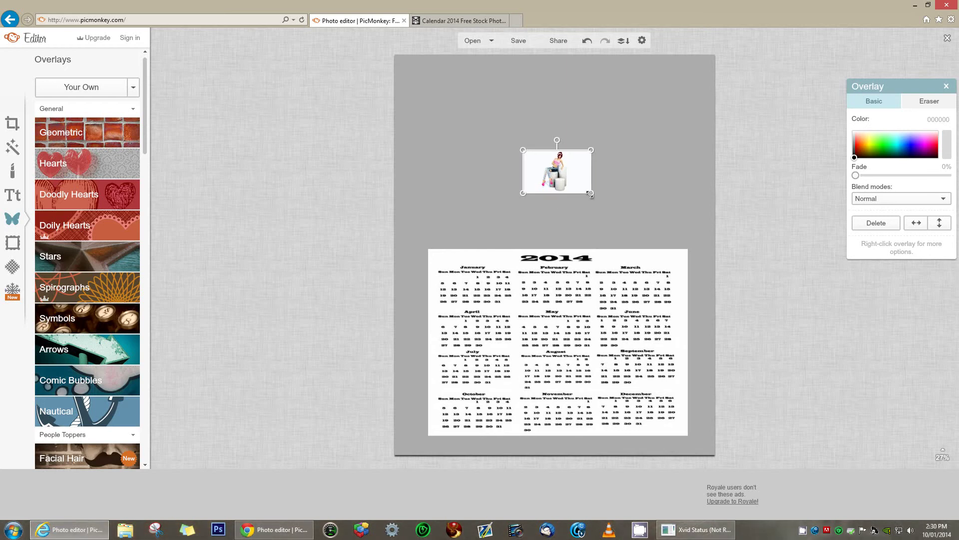
left_click_drag(591, 194, 713, 243)
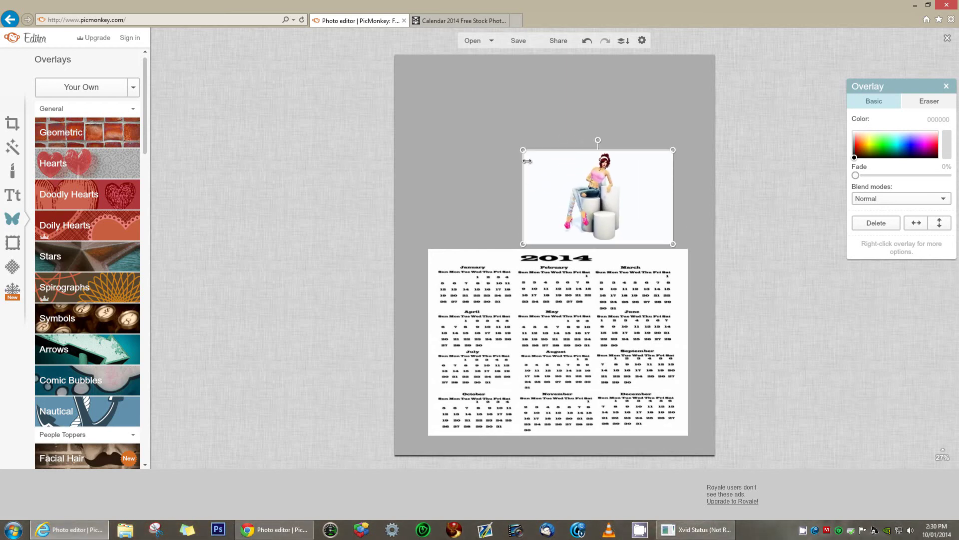
left_click_drag(523, 151, 423, 80)
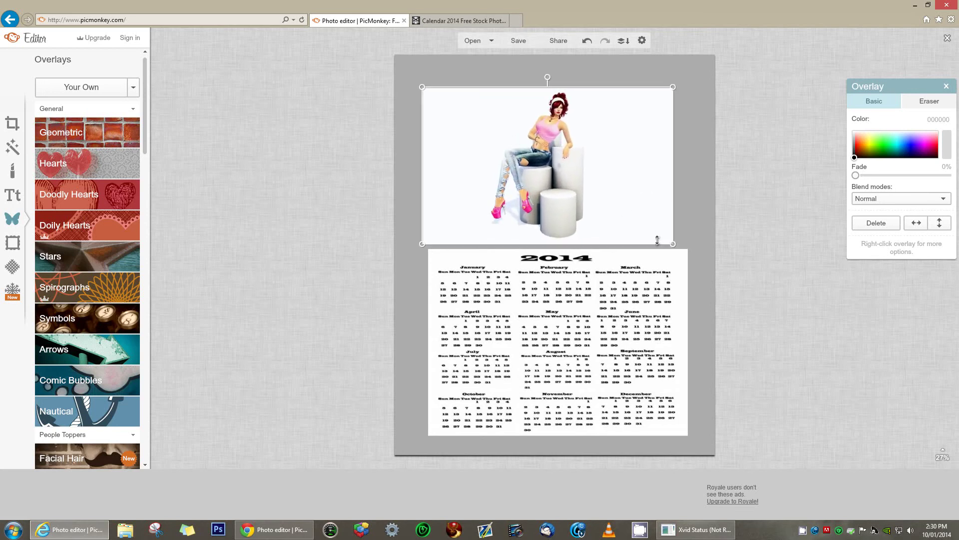
left_click_drag(678, 244, 699, 250)
left_click_drag(647, 224, 654, 222)
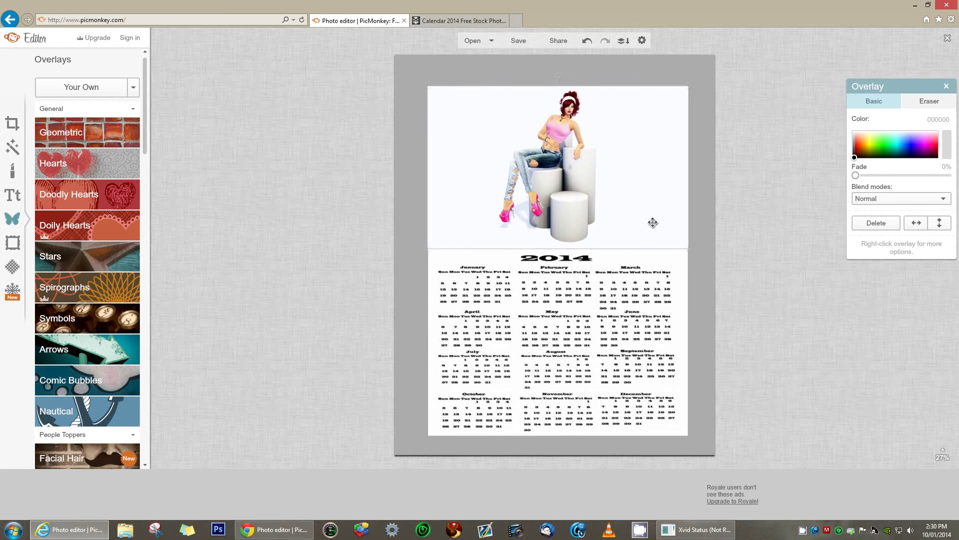
left_click_drag(653, 223, 653, 222)
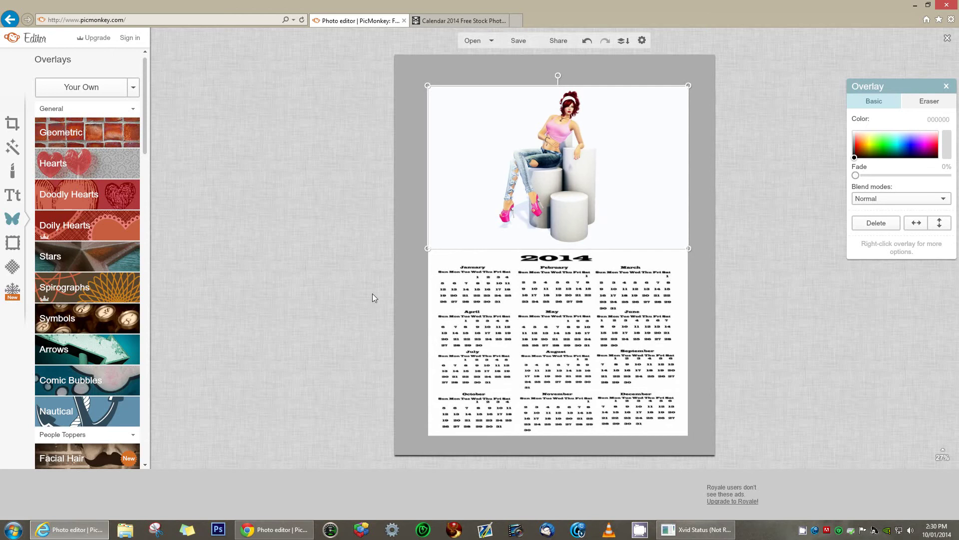
Slightly resize and reposition the girl photo to line it up with the calendar
left_click(283, 247)
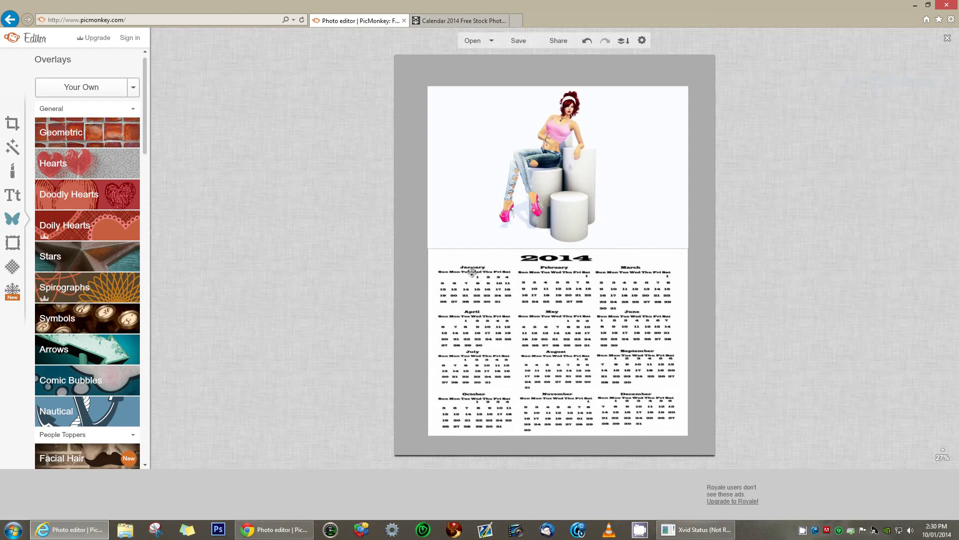
left_click(452, 238)
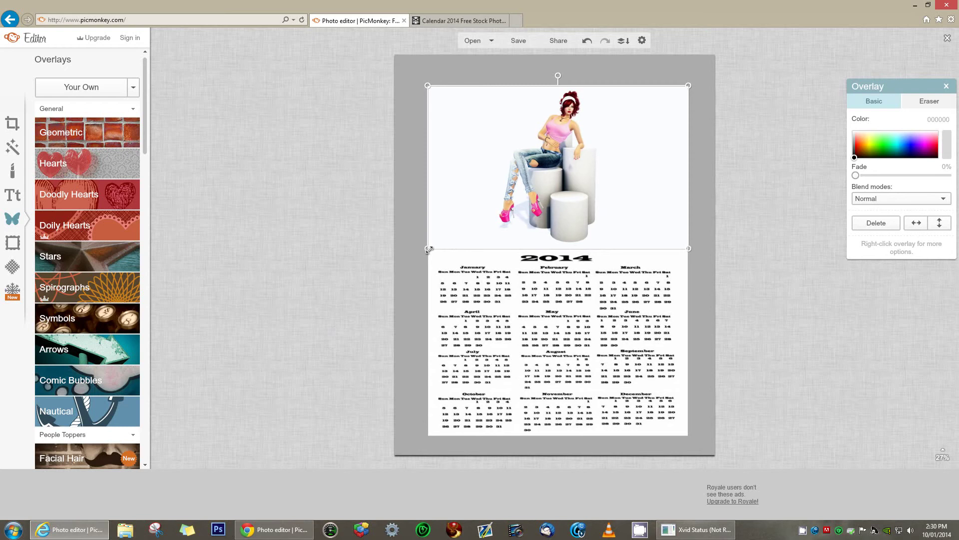
left_click_drag(430, 249, 427, 249)
left_click(311, 271)
left_click(494, 228)
left_click_drag(493, 230, 493, 229)
left_click(314, 231)
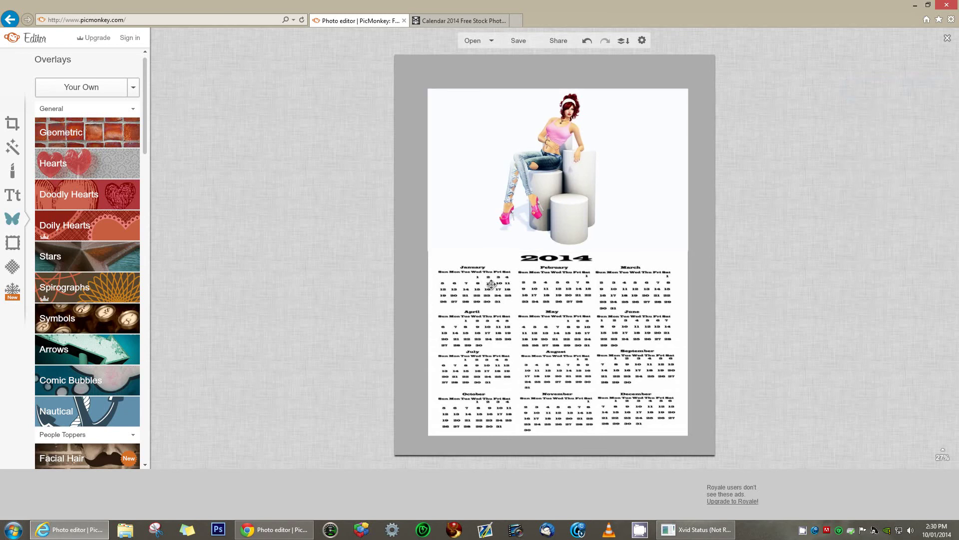
Adjust the calendar's top-left corner slightly to match the photo's edges
left_click(436, 270)
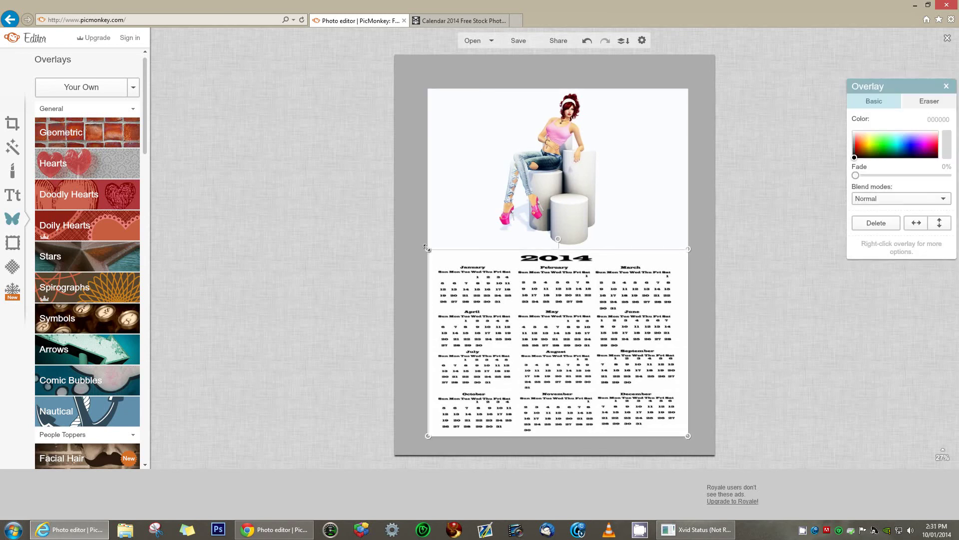
left_click_drag(425, 247, 428, 248)
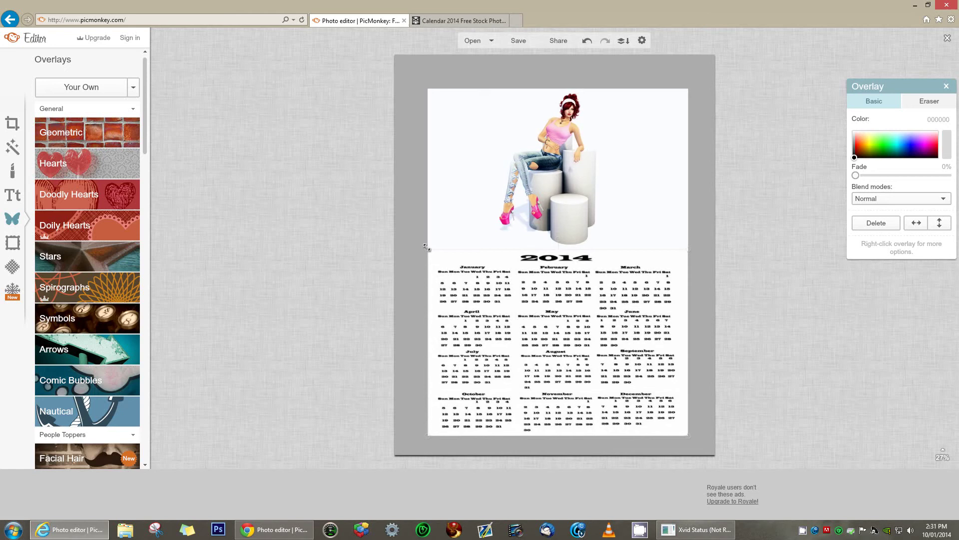
left_click(317, 278)
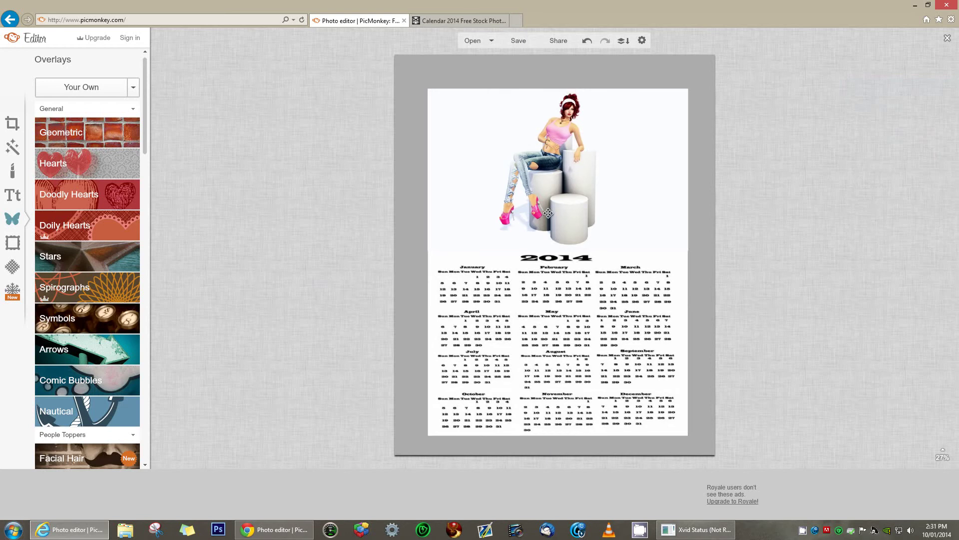
Raise the girl photo a little and nudge the calendar up flush beneath it
left_click_drag(541, 144, 541, 137)
left_click(568, 278)
left_click_drag(569, 278, 569, 271)
left_click(314, 268)
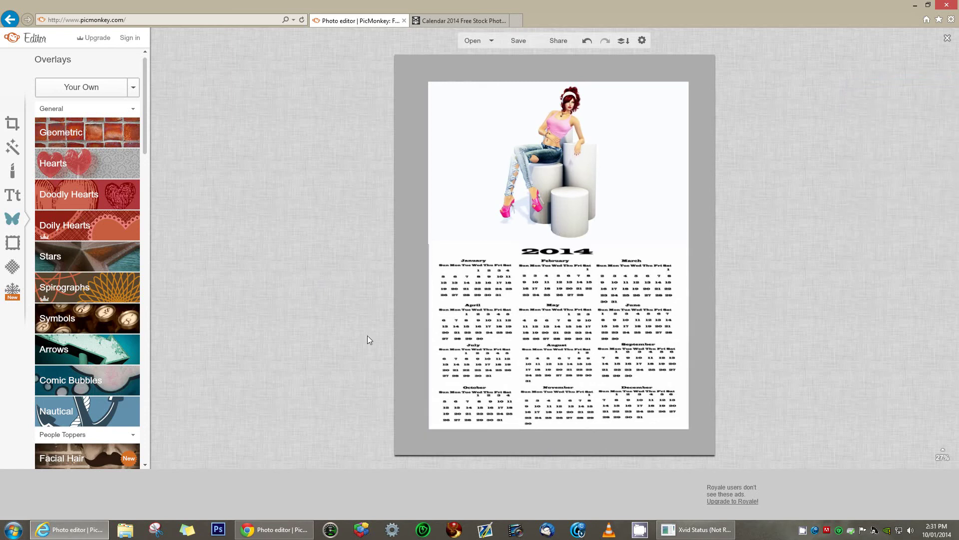
left_click(509, 318)
left_click_drag(510, 318, 509, 318)
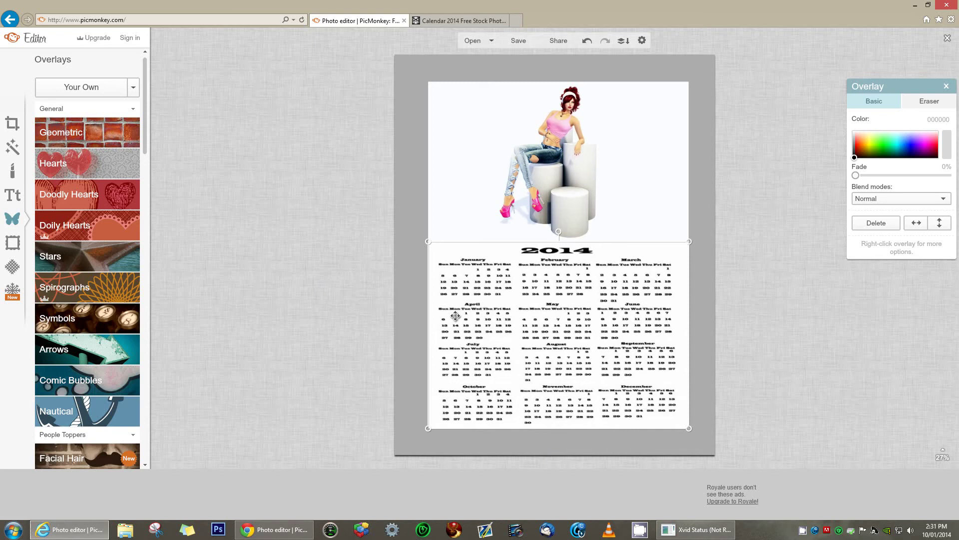
left_click(314, 297)
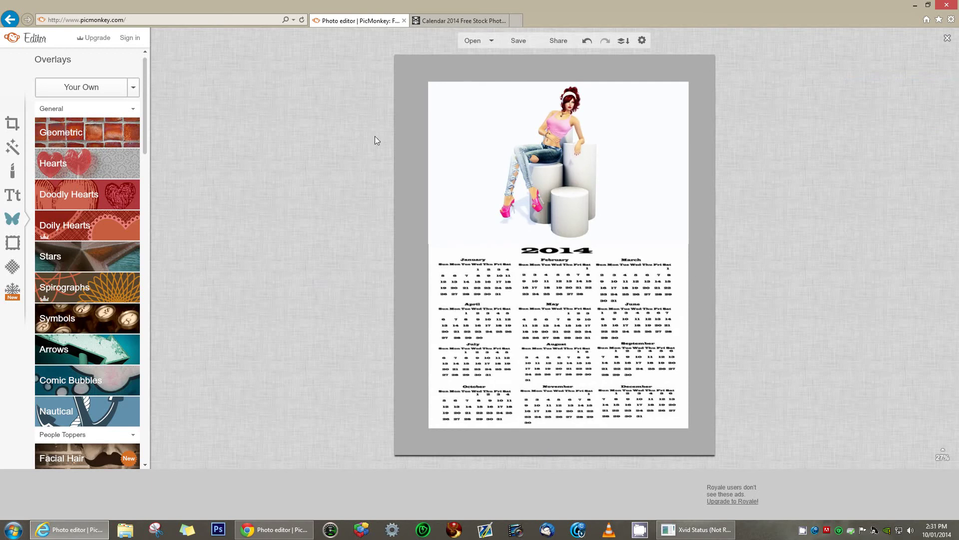
Change the canvas colour from grey to pale pink (ffe1fa)
left_click(11, 127)
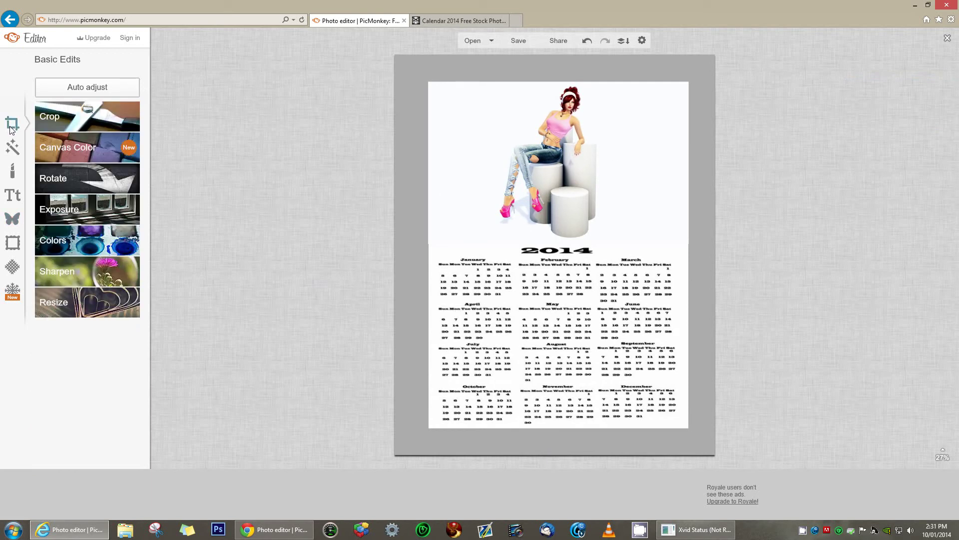
left_click(61, 147)
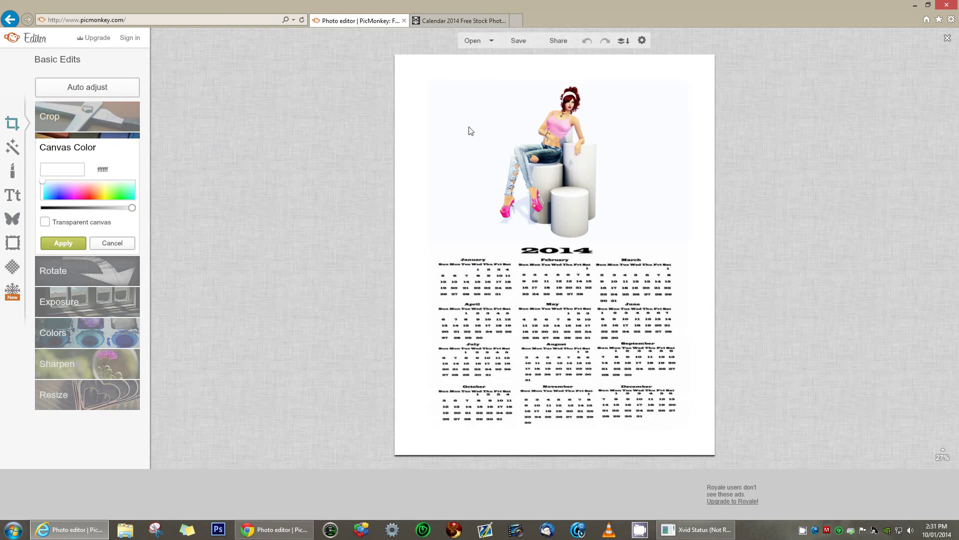
left_click(76, 187)
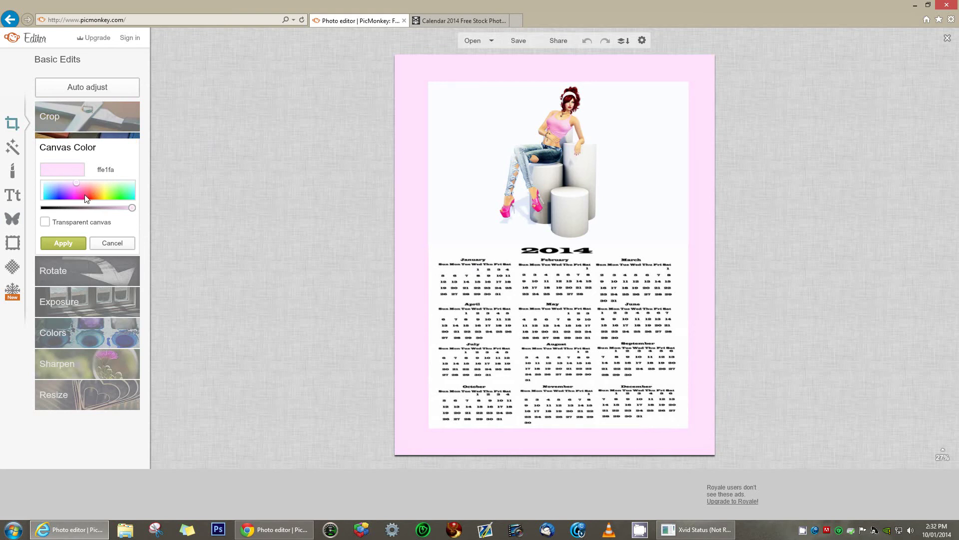
left_click(52, 246)
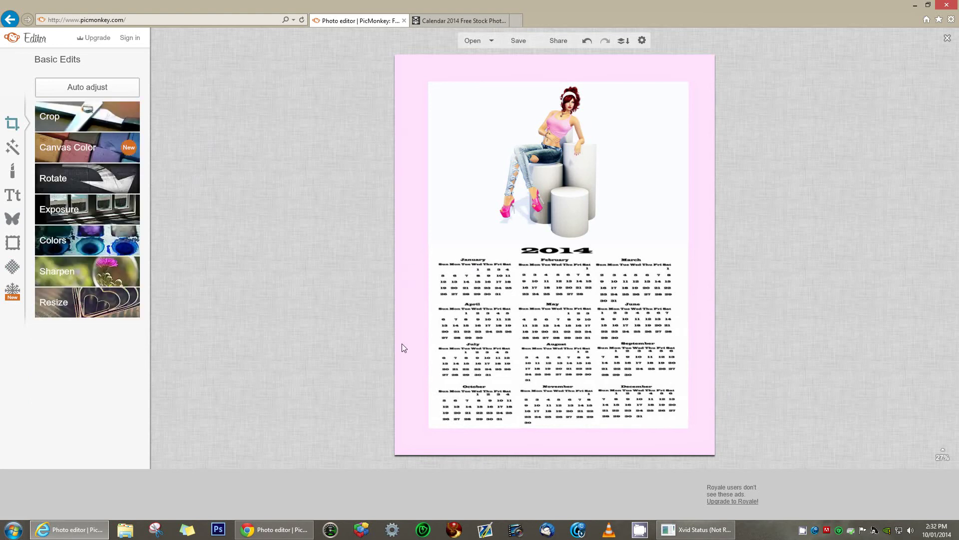
Apply a Simple Edge frame whose outer colour is light grey sampled from the pedestal
left_click(13, 243)
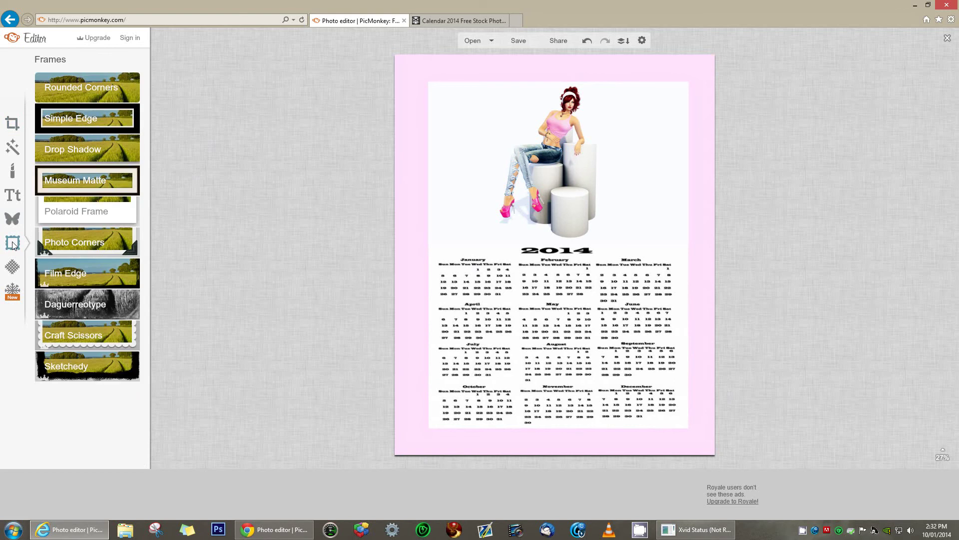
left_click(70, 123)
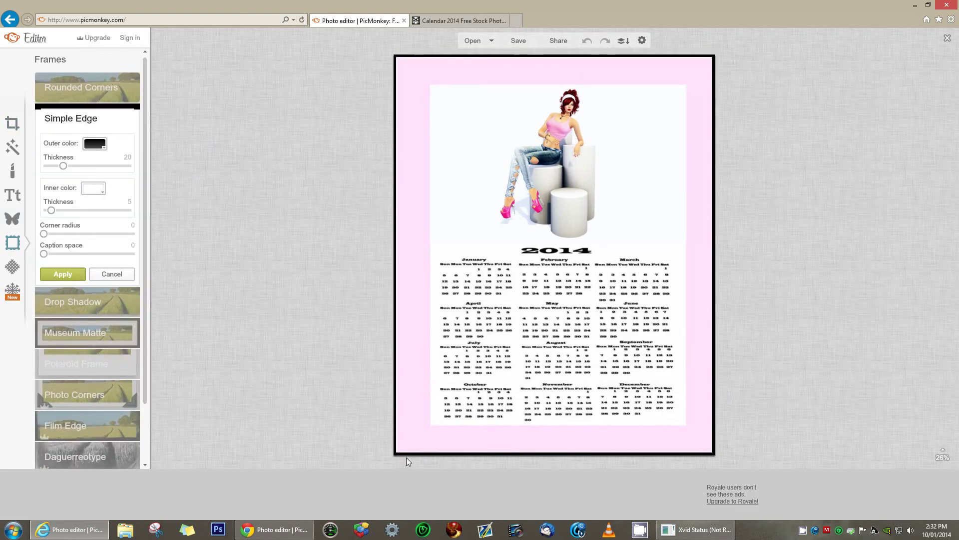
left_click(94, 144)
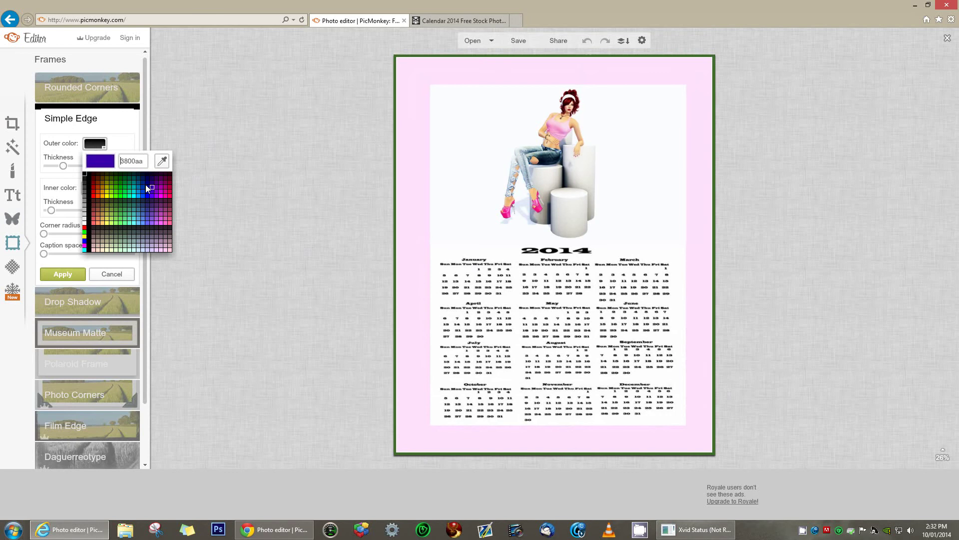
left_click(162, 160)
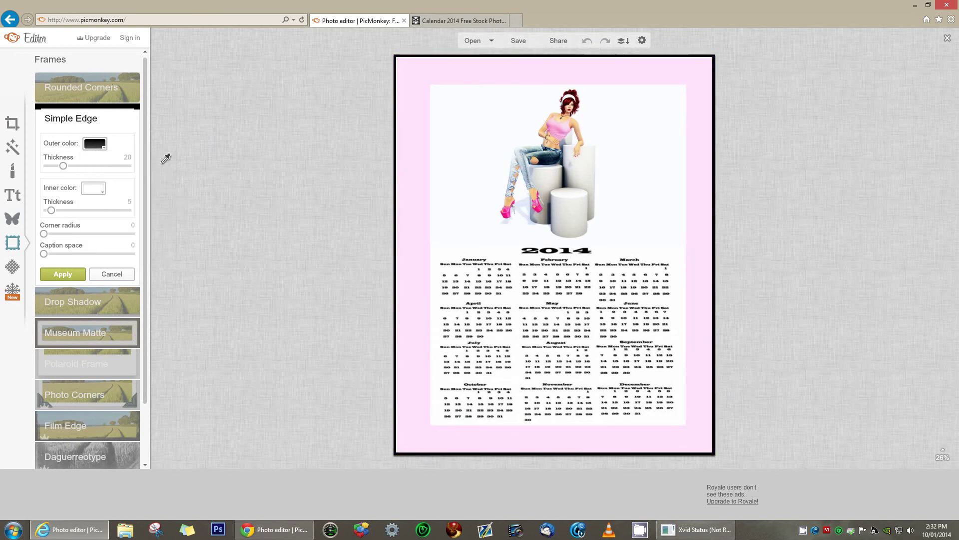
left_click(489, 145)
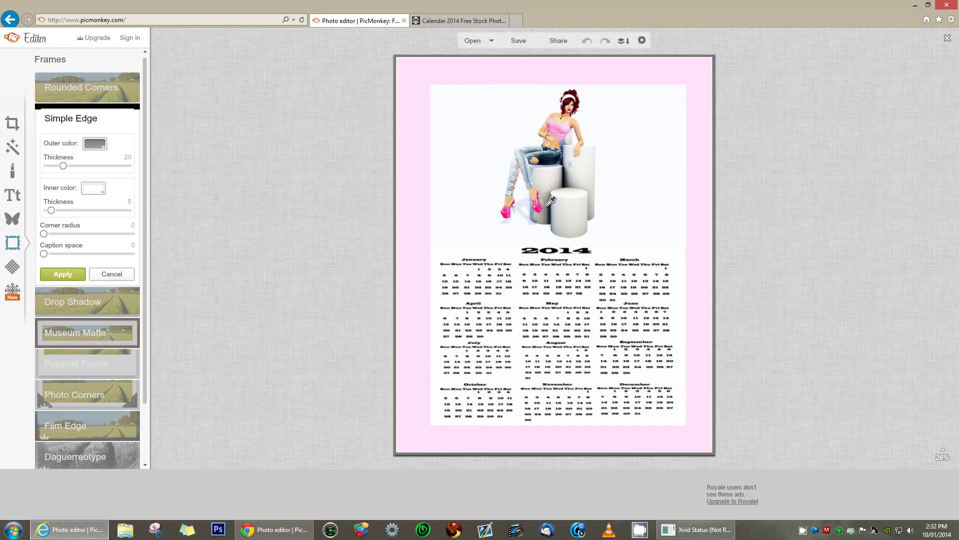
left_click(546, 186)
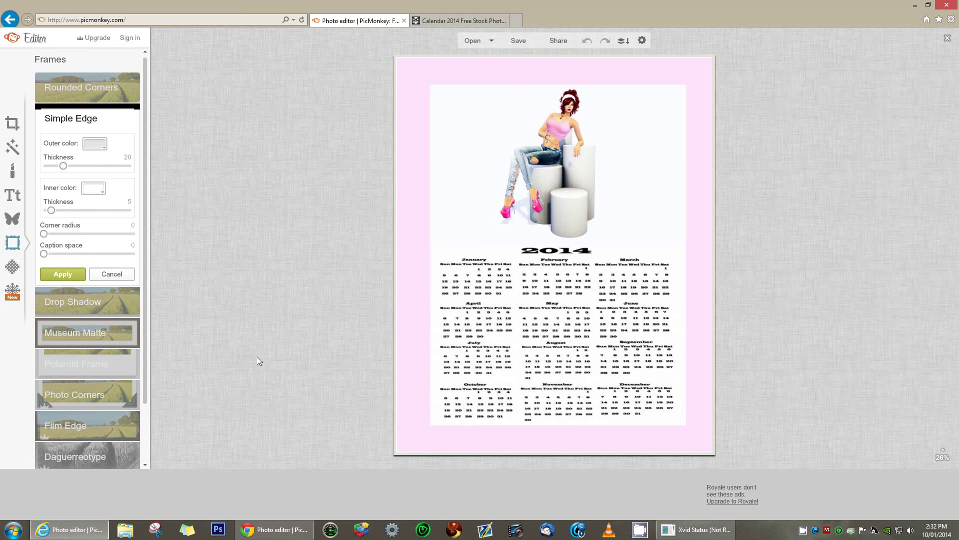
left_click(62, 274)
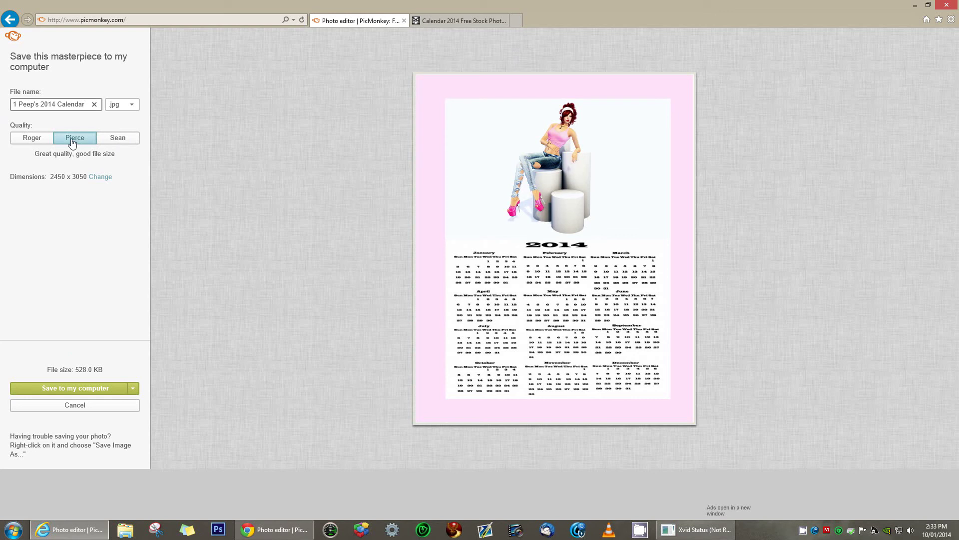
Set the JPG export to Sean (highest) quality and 1024 px height, giving 823 × 1024
left_click(118, 139)
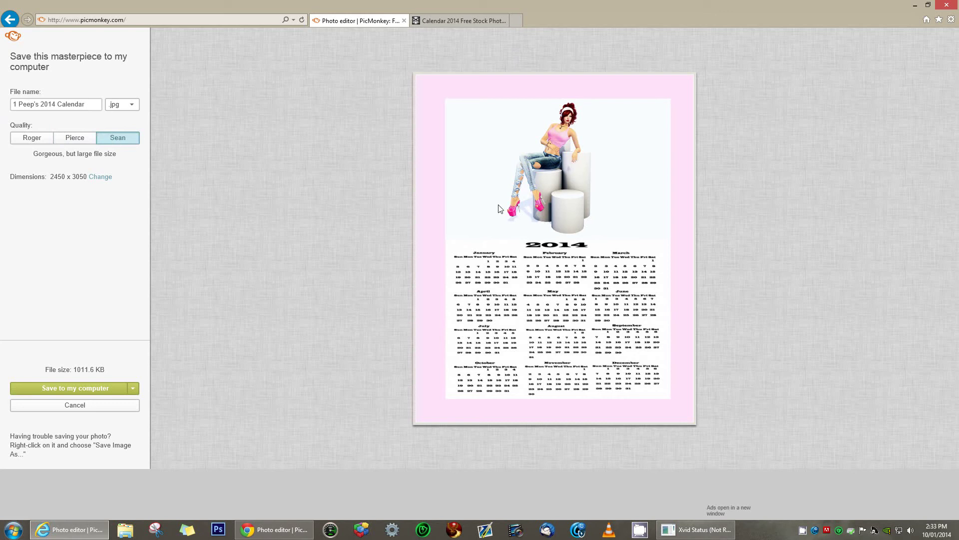
left_click(101, 177)
left_click(101, 188)
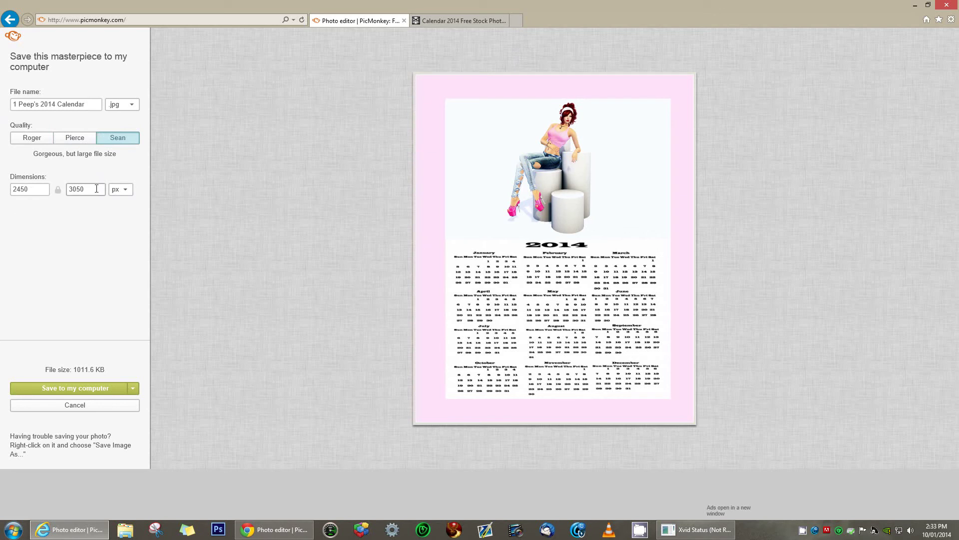
left_click_drag(94, 190, 66, 190)
type("1024")
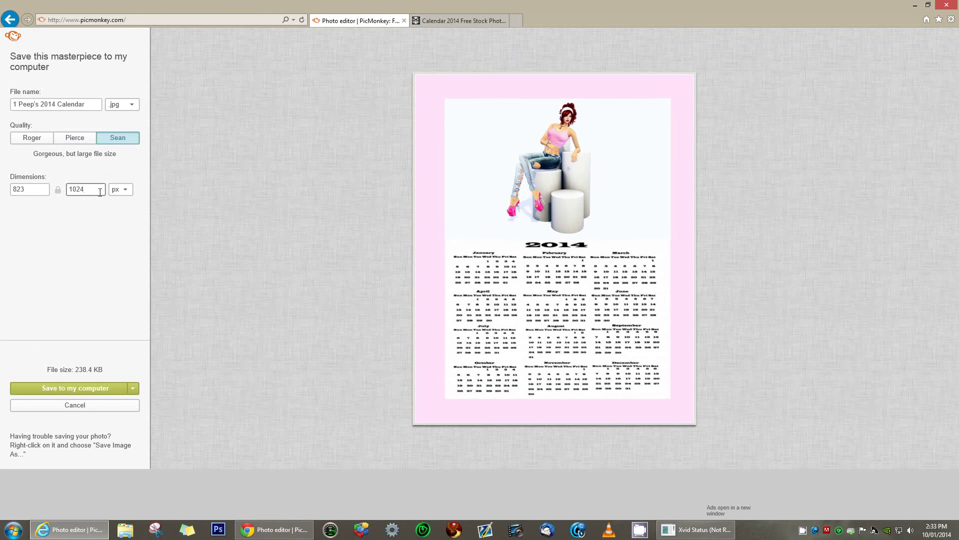
left_click(26, 190)
Save the calendar as a new file '1 Peep's 2014 Calendar1.jpg' instead of overwriting
left_click(75, 388)
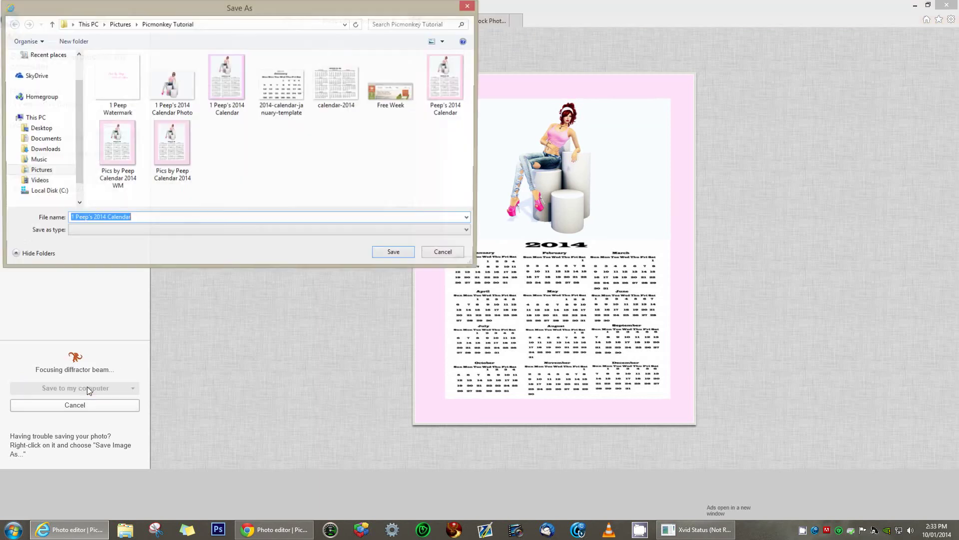
left_click(394, 255)
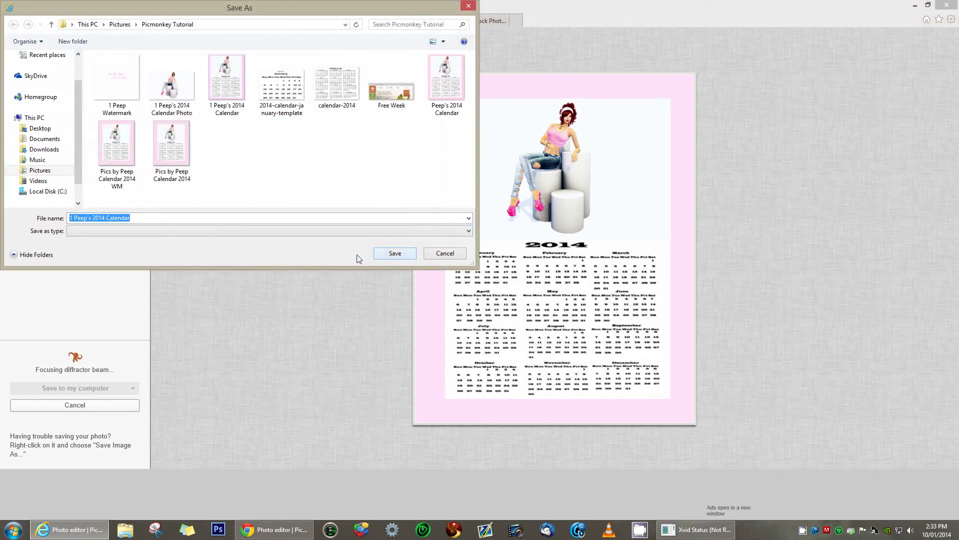
left_click(541, 265)
left_click(143, 218)
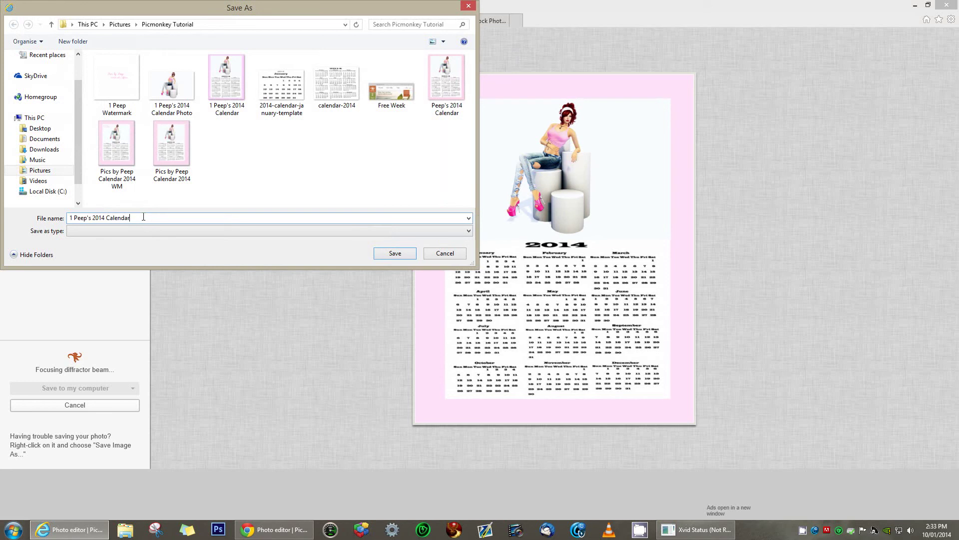
type("1")
left_click(395, 254)
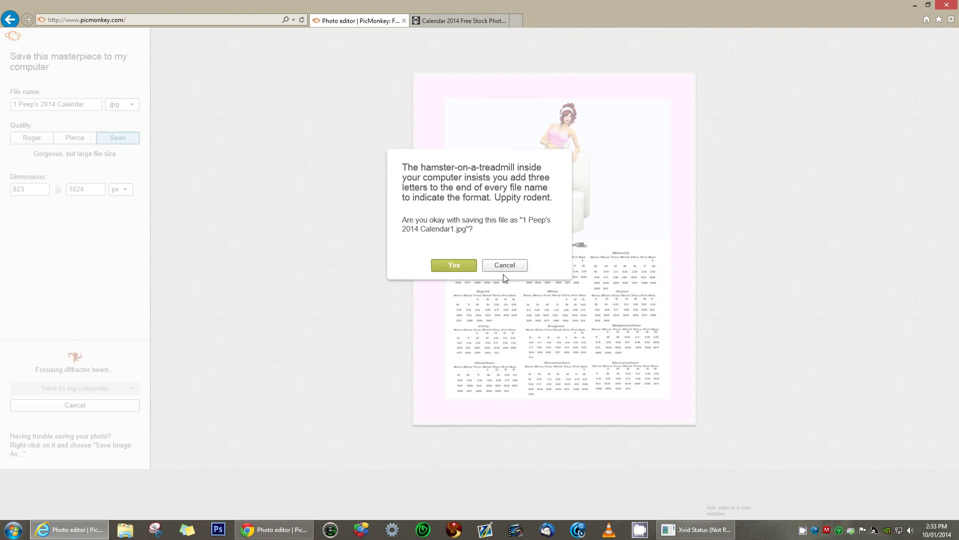
left_click(474, 271)
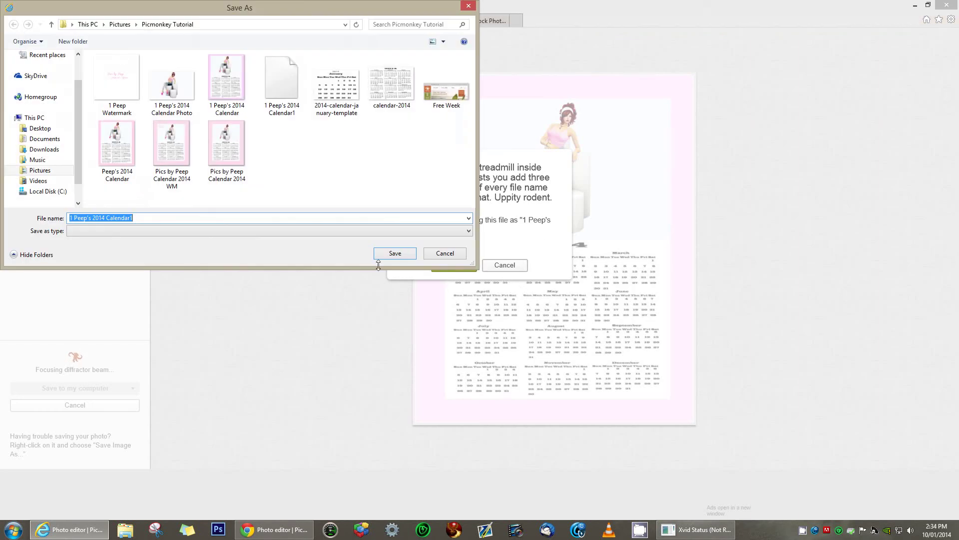
left_click(396, 253)
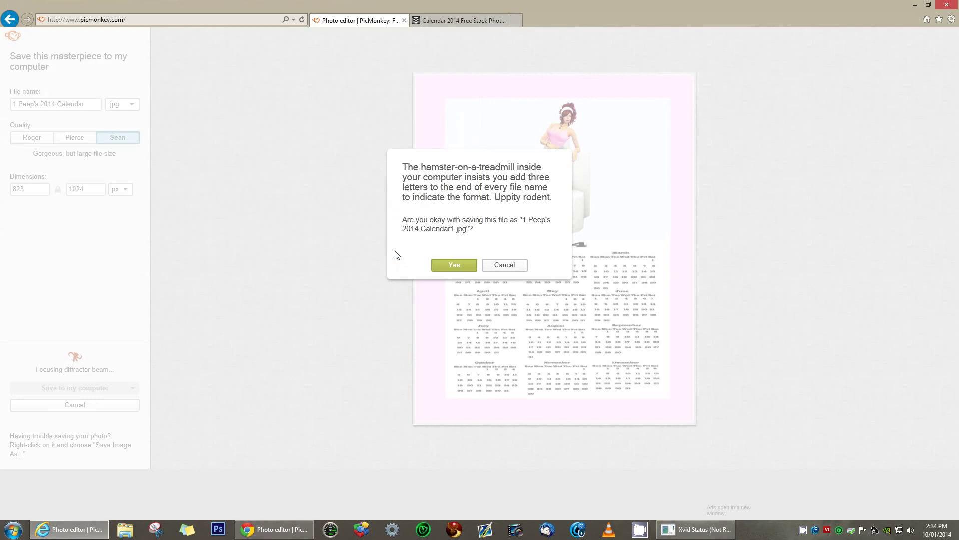
left_click(487, 265)
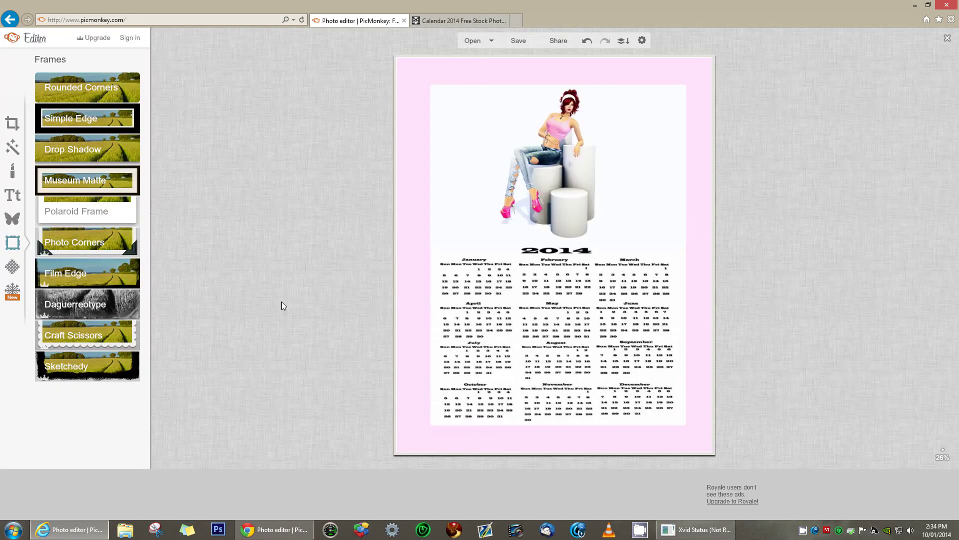
Leave the editor and start a new blank design with a transparent canvas background
left_click(947, 38)
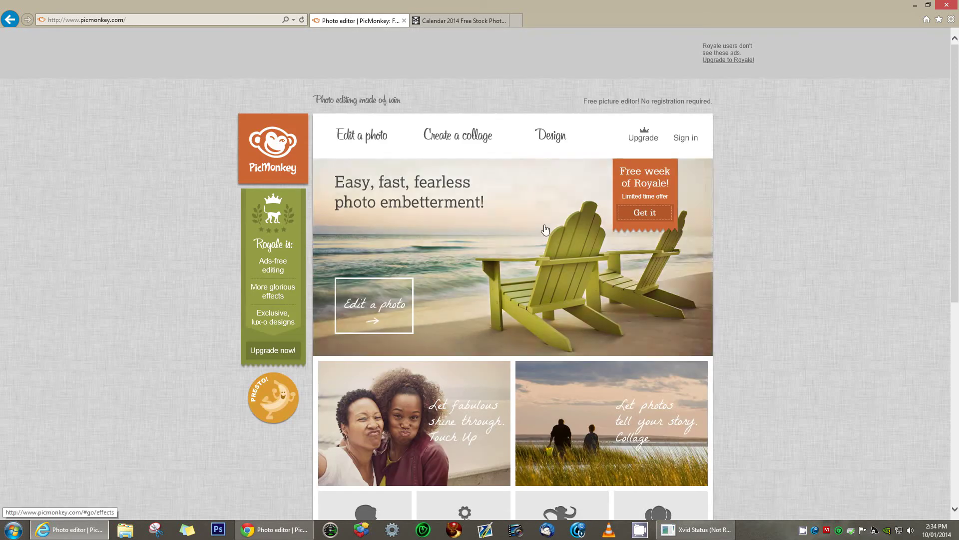
mouse_move(556, 140)
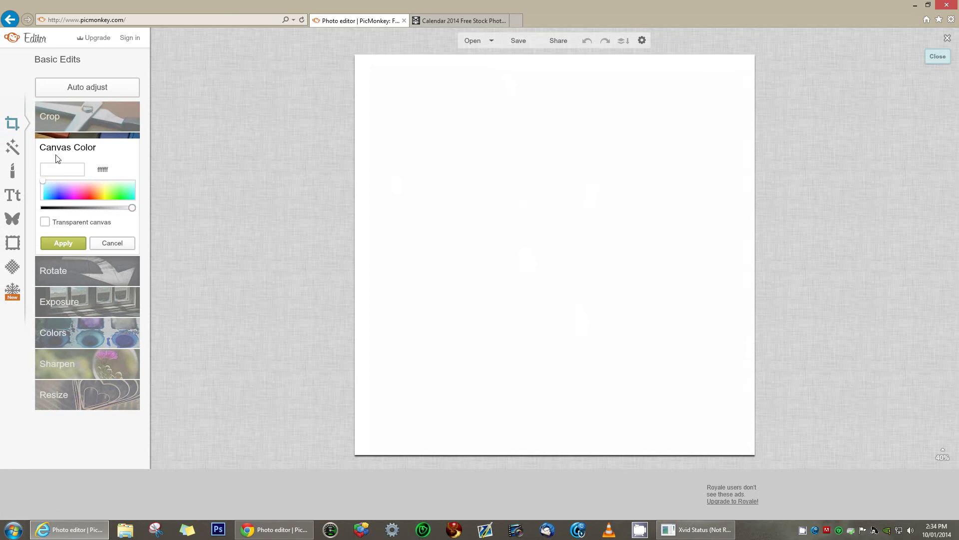
left_click(45, 222)
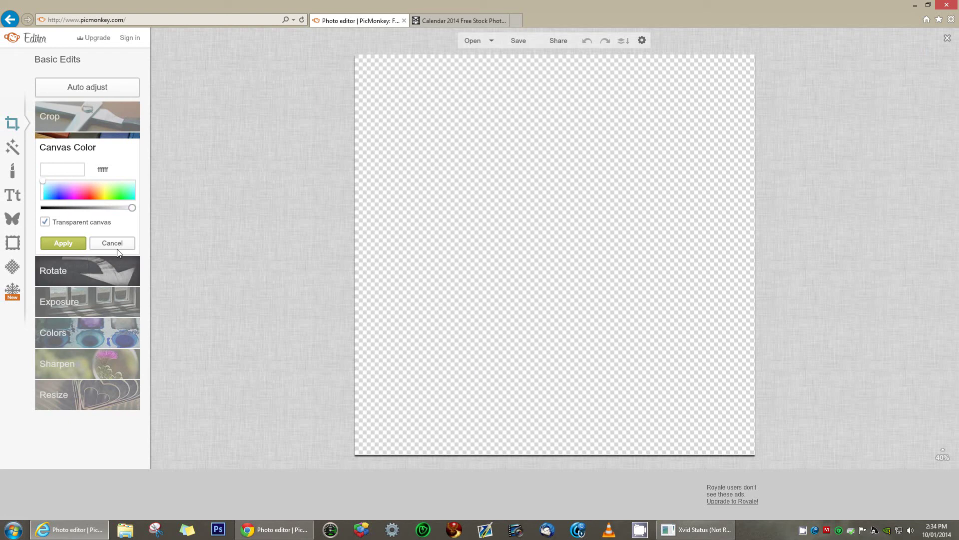
left_click(69, 245)
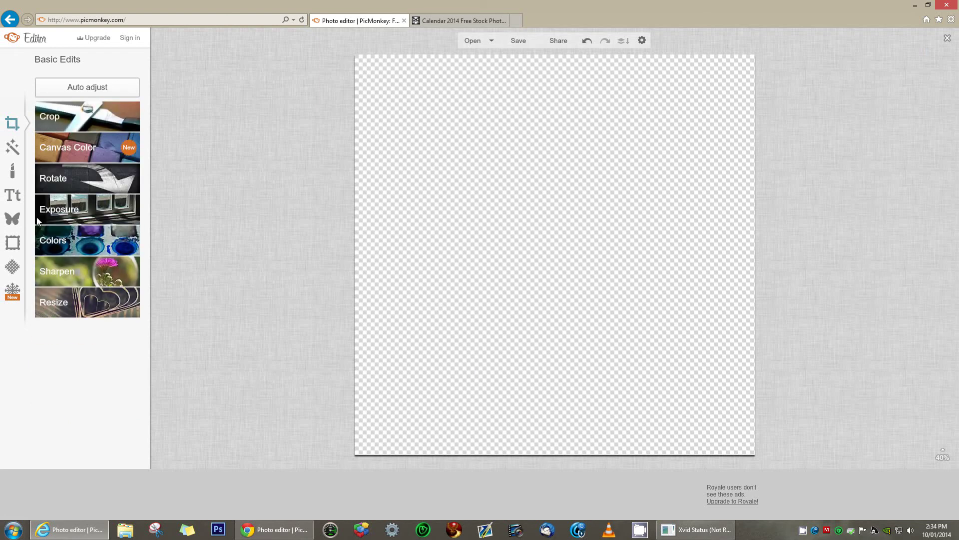
Browse the script text fonts, skip the members-only Coneria Script, and choose Playball
left_click(12, 195)
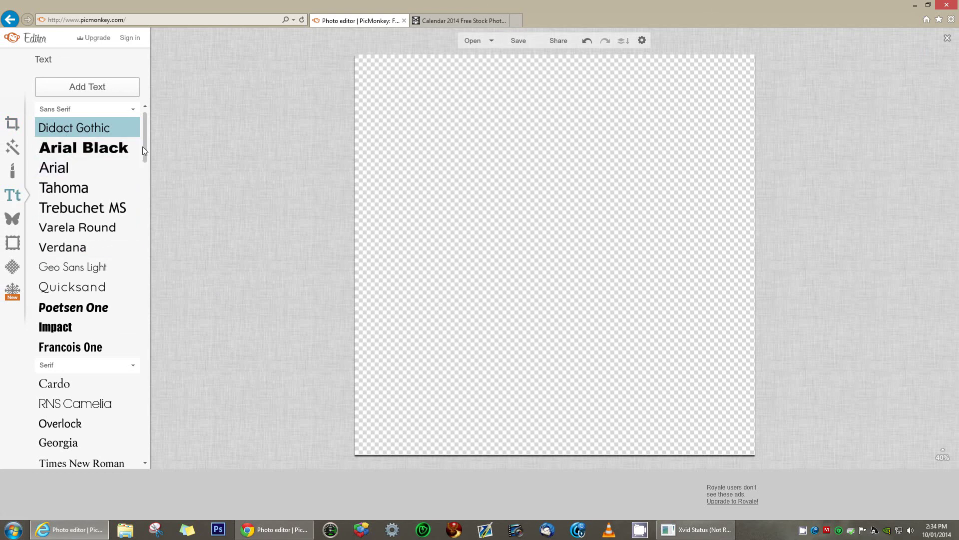
left_click_drag(143, 145, 154, 227)
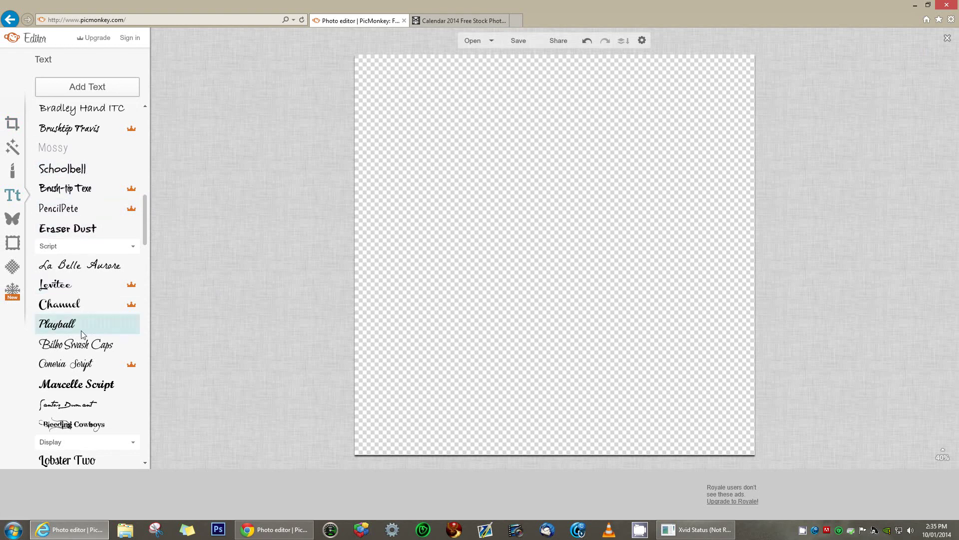
left_click(65, 359)
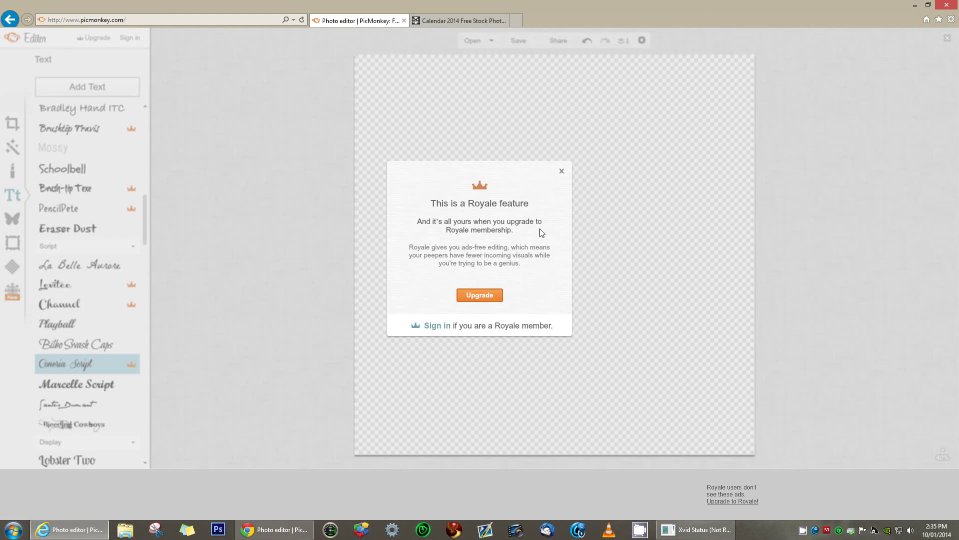
left_click(563, 173)
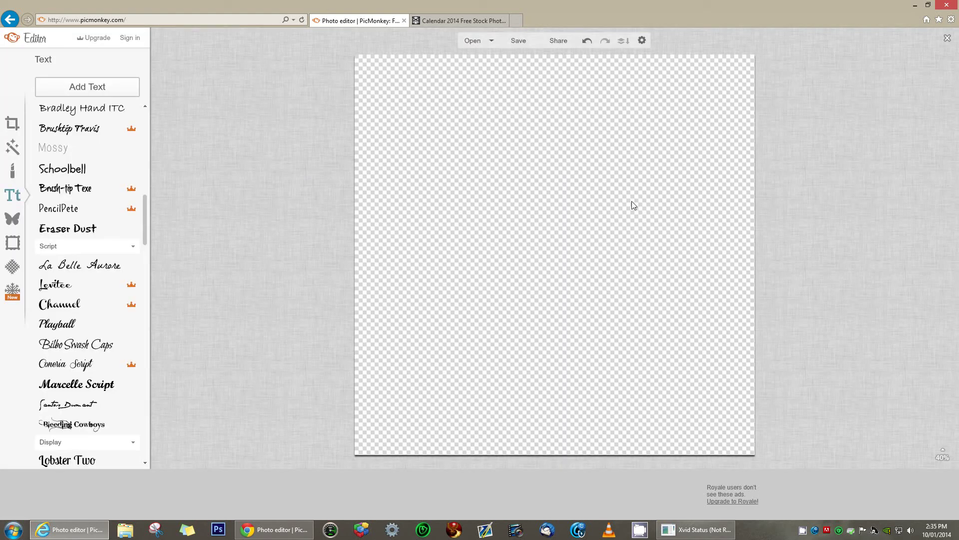
left_click(54, 329)
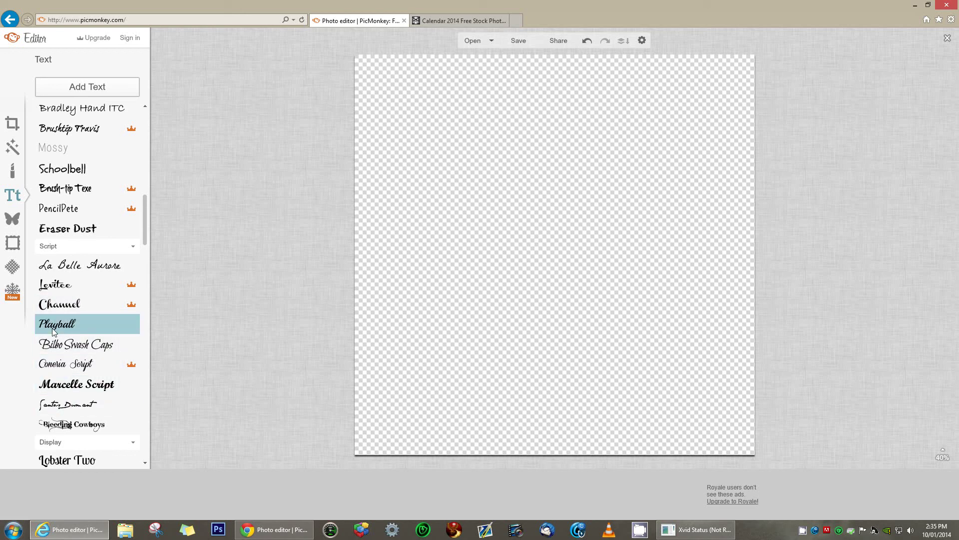
Add a text box reading 'Pics by Peep' and centre-align it
left_click(78, 89)
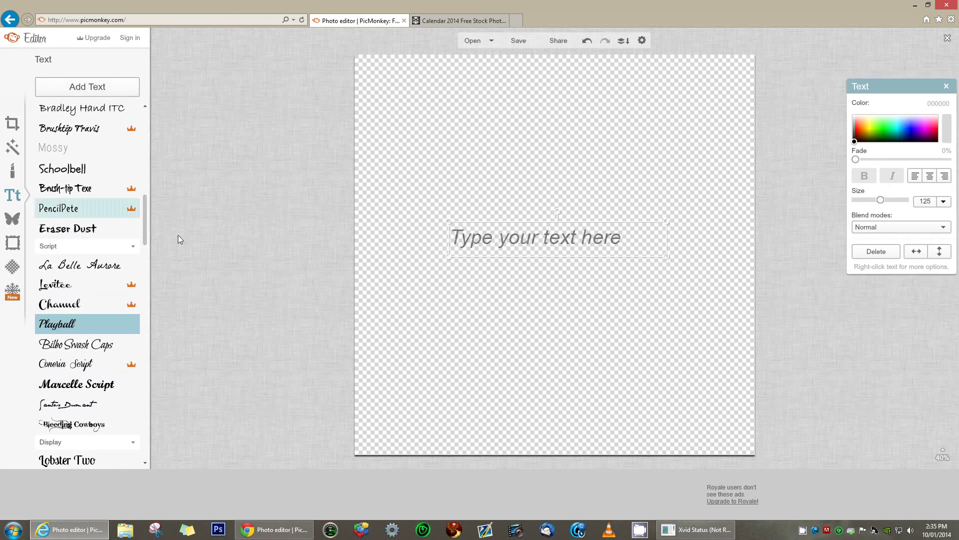
left_click(549, 238)
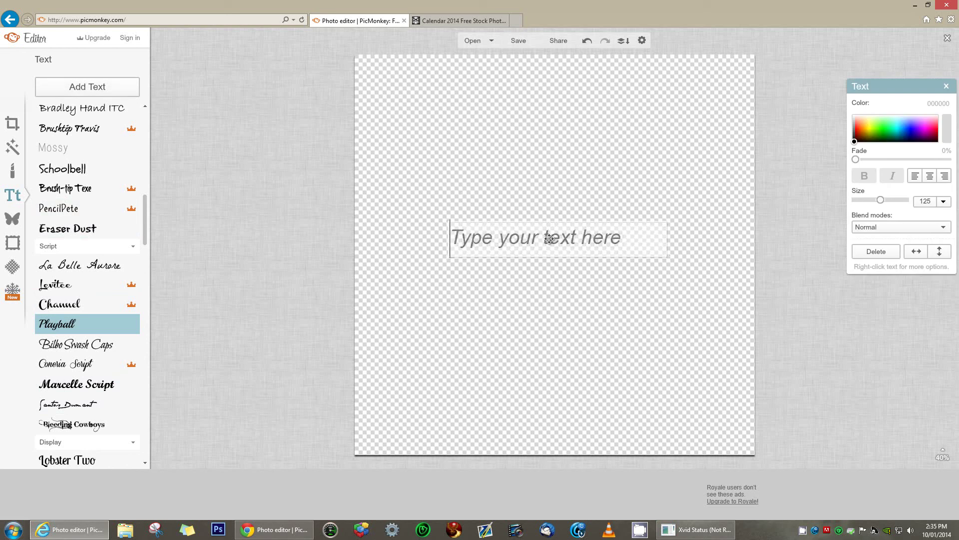
type("Pics by")
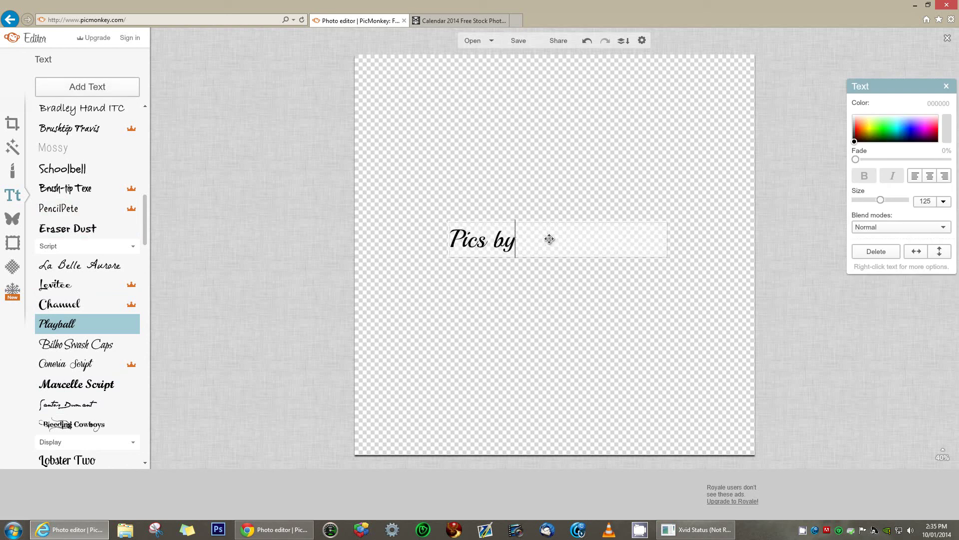
type(" Peep")
left_click(930, 178)
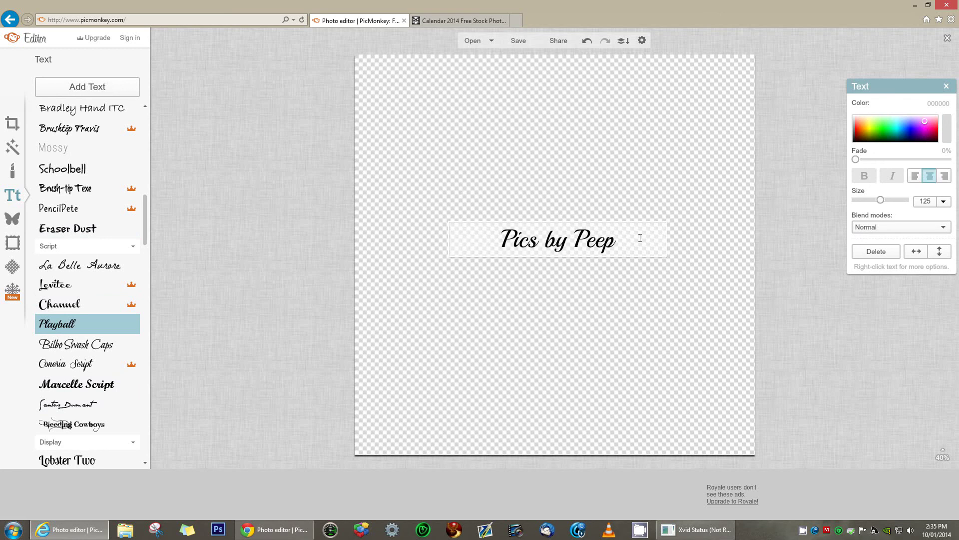
Colour the 'Pics by Peep' text a soft pink (ff95e5)
left_click(619, 287)
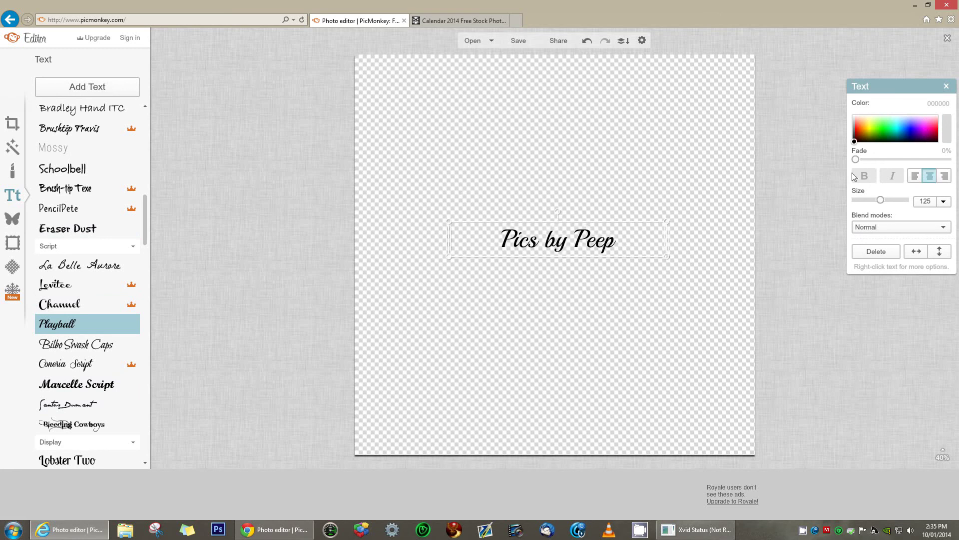
double_click(616, 241)
double_click(616, 244)
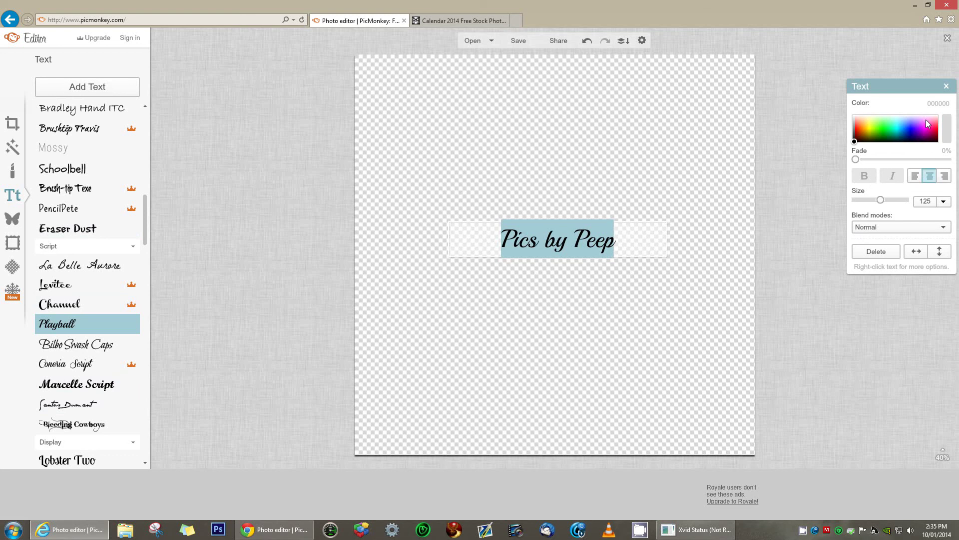
left_click(926, 120)
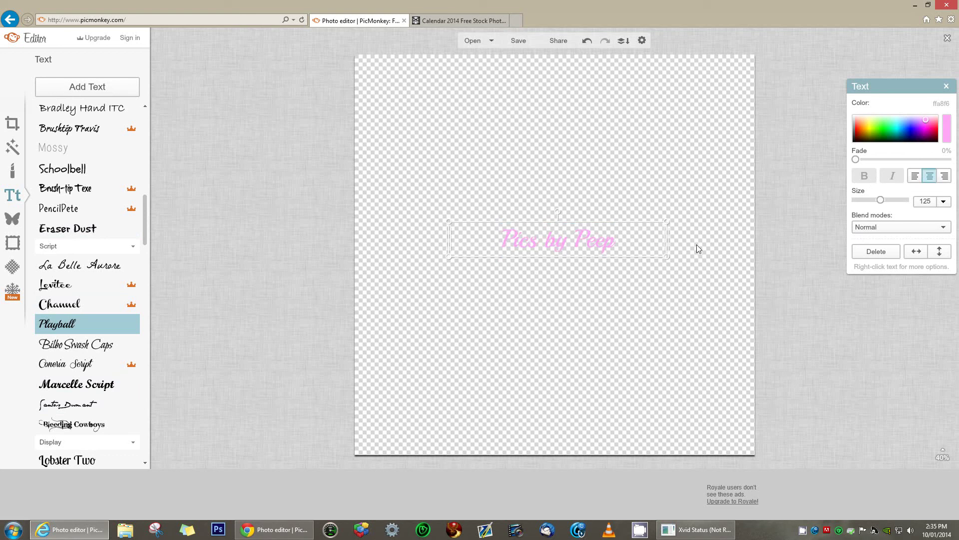
left_click(926, 122)
left_click(922, 122)
left_click(921, 123)
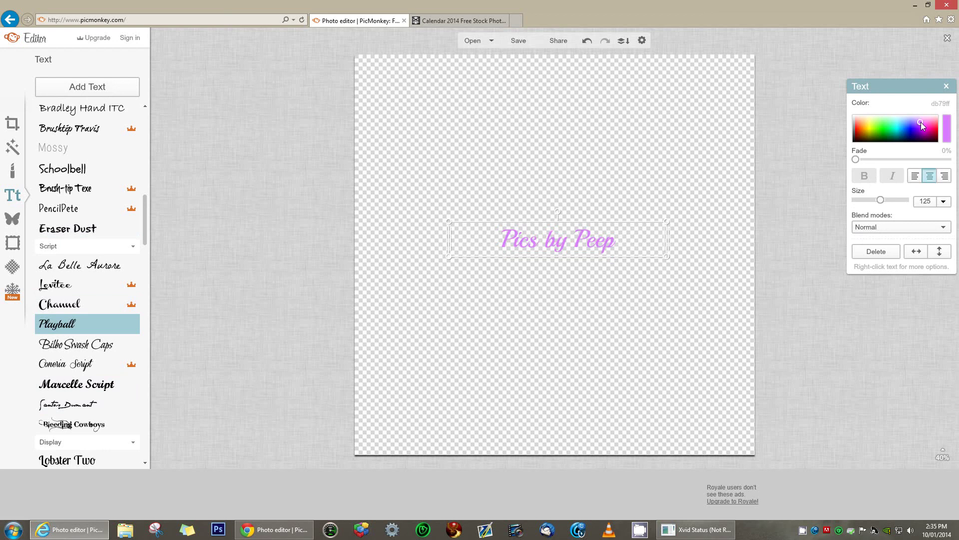
left_click(921, 123)
left_click_drag(922, 123, 928, 125)
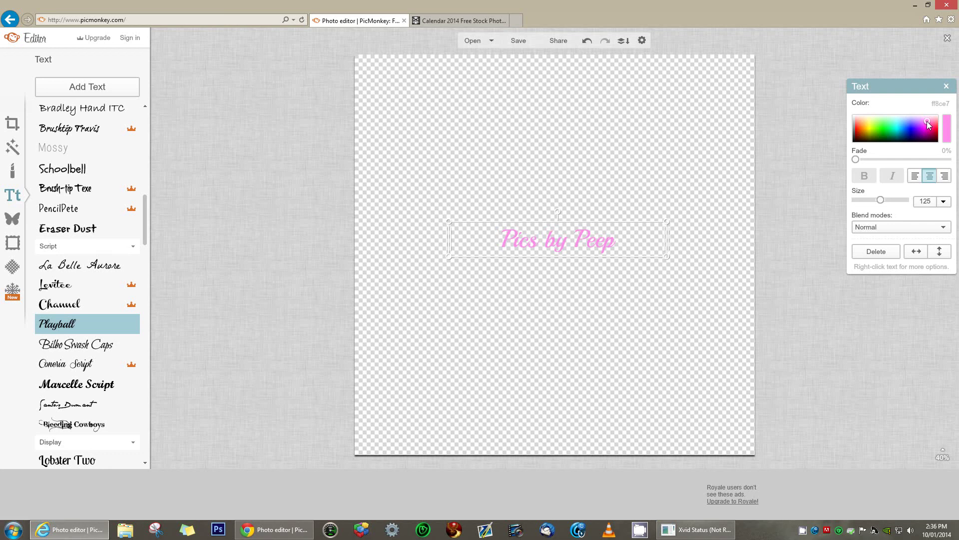
left_click_drag(928, 125, 929, 124)
Add a second line 'Portraits with a difference' below 'Pics by Peep'
left_click(624, 242)
left_click(624, 242)
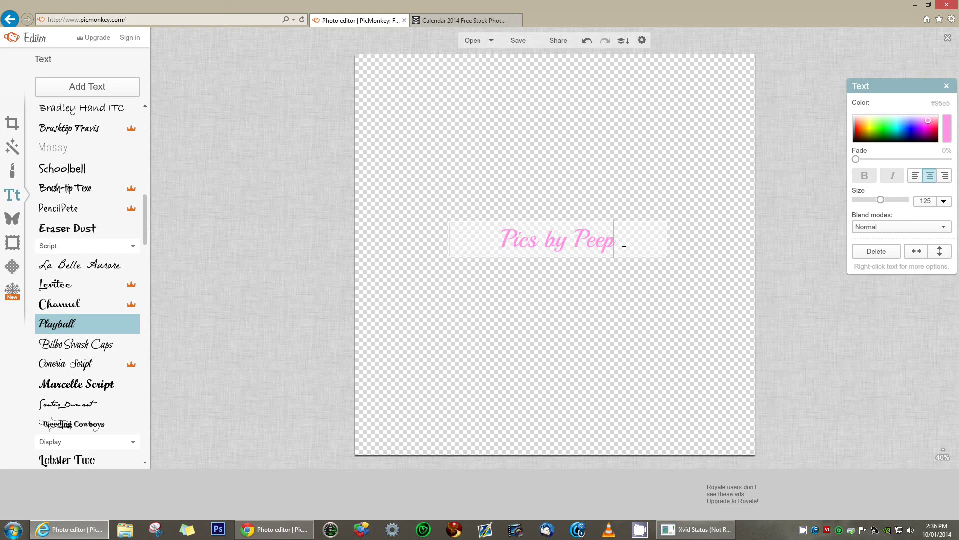
key("Return")
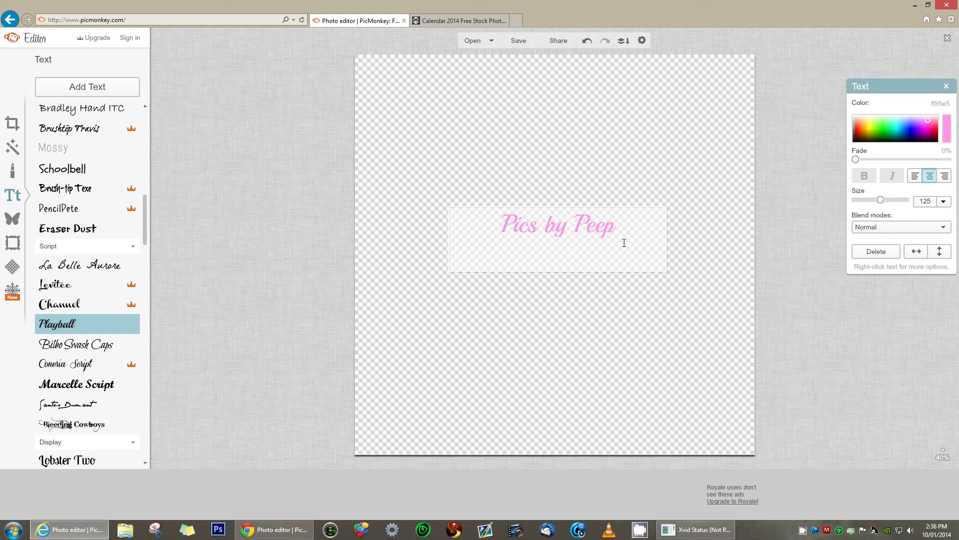
type("Portrait")
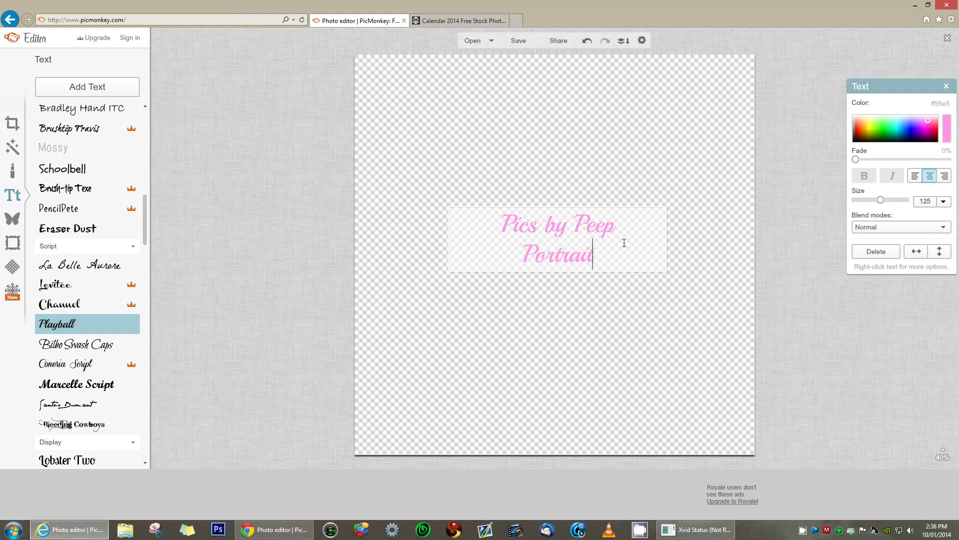
type("s with a diff")
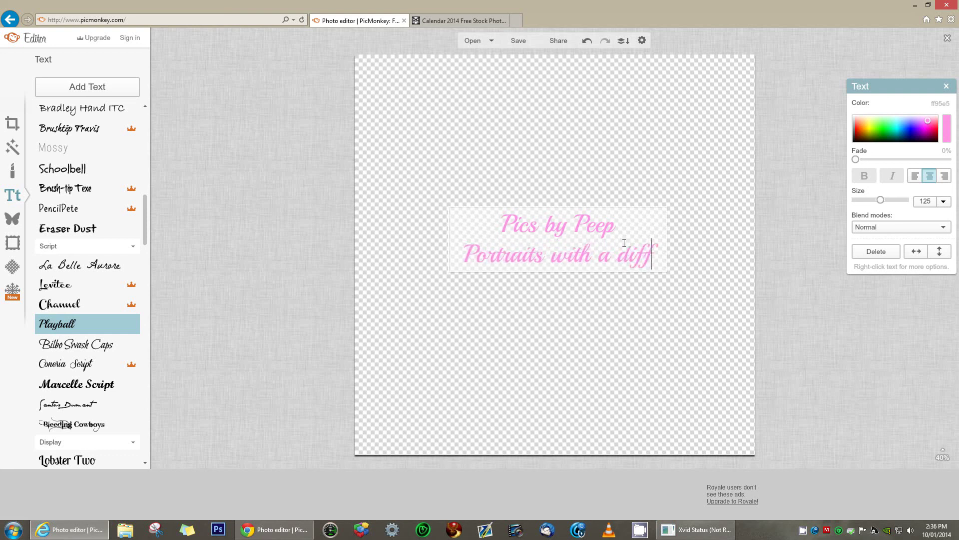
type("erence")
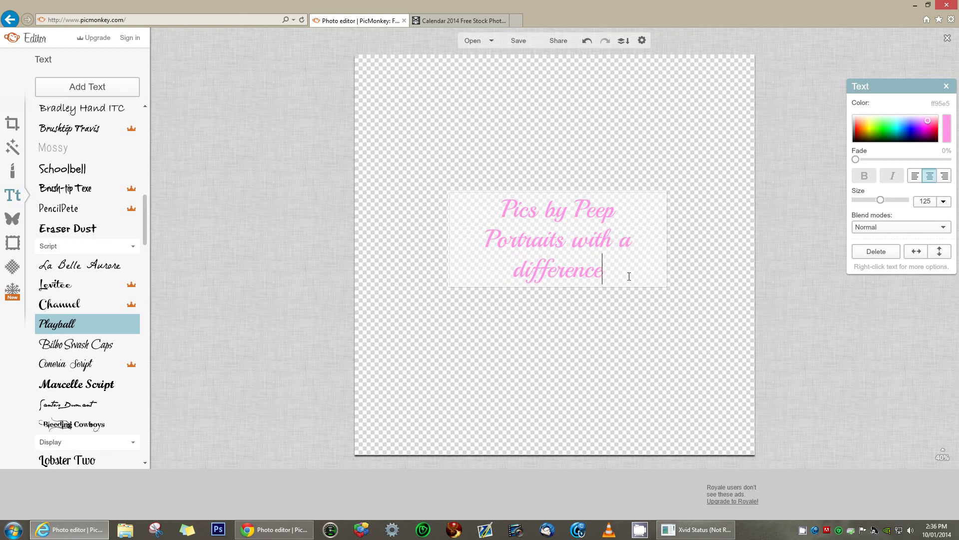
Shrink the 'Portraits with a difference' line to size 72
left_click_drag(614, 273, 474, 243)
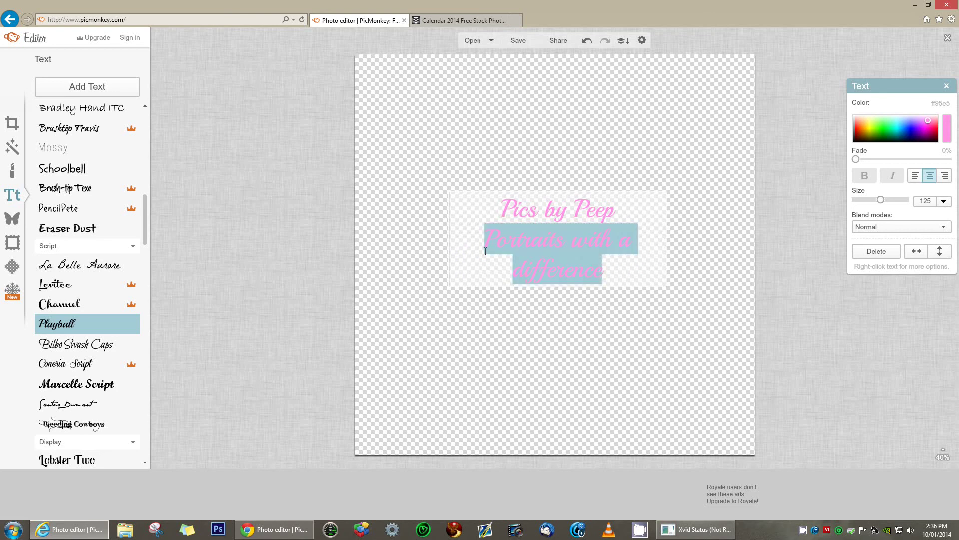
left_click(944, 202)
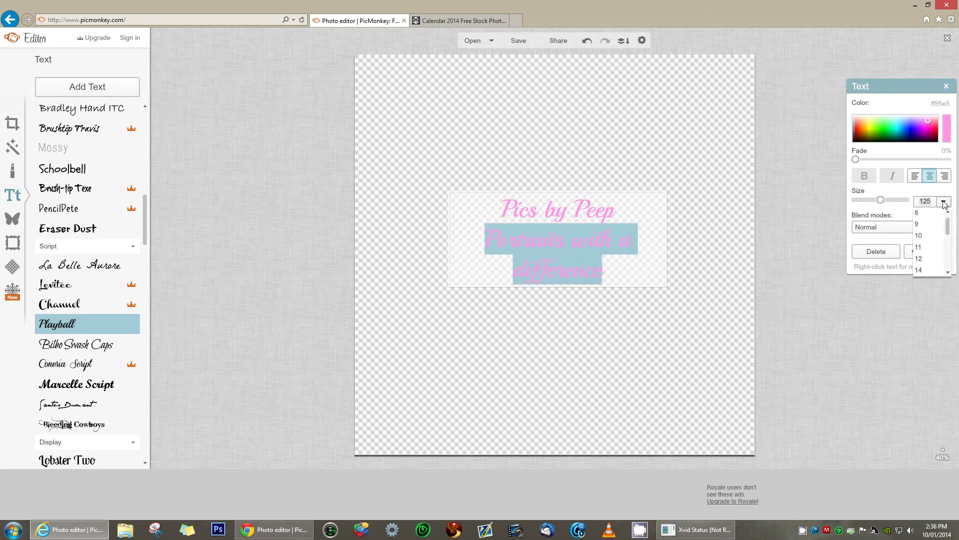
left_click_drag(949, 235, 950, 258)
left_click(922, 242)
Deselect, then reselect all the text in the two-line box
left_click(424, 310)
left_click(533, 249)
key("ctrl+a")
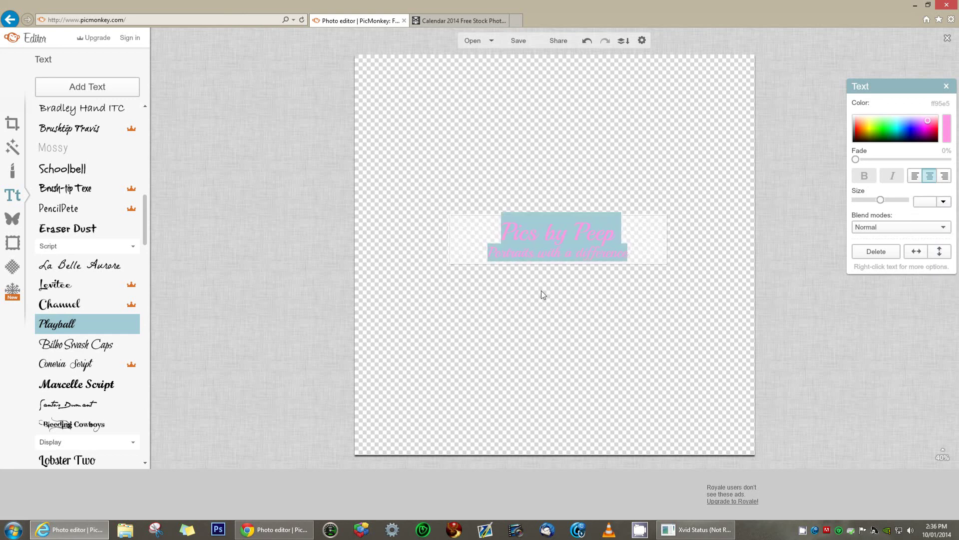
left_click(542, 291)
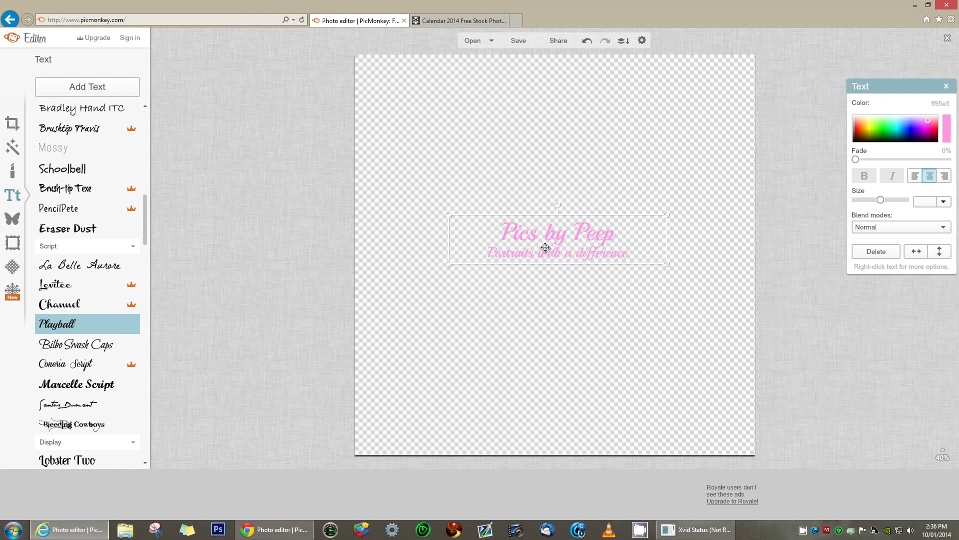
left_click(627, 237)
key("ctrl+a")
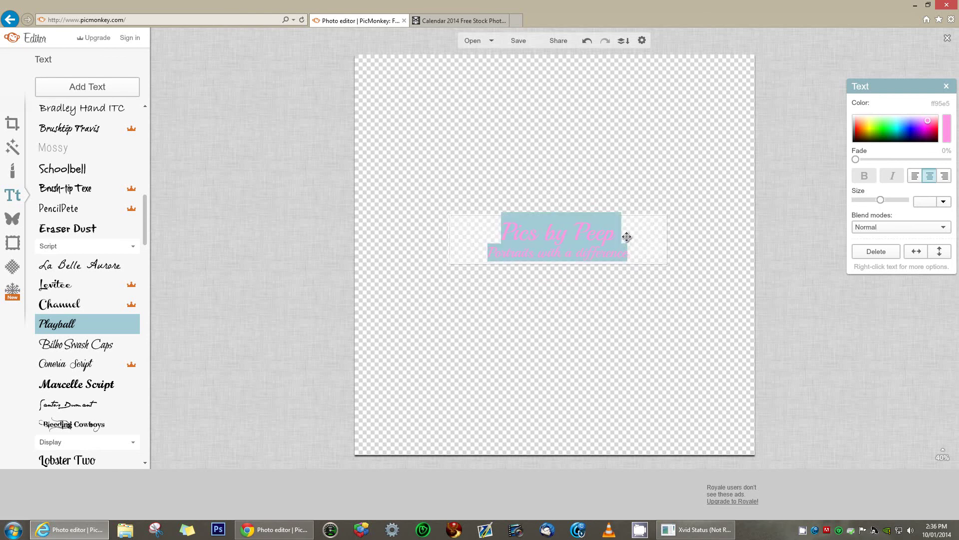
Delete the 'Portraits with a difference' line, leaving only 'Pics by Peep' in that box
left_click(627, 237)
left_click_drag(642, 253, 476, 266)
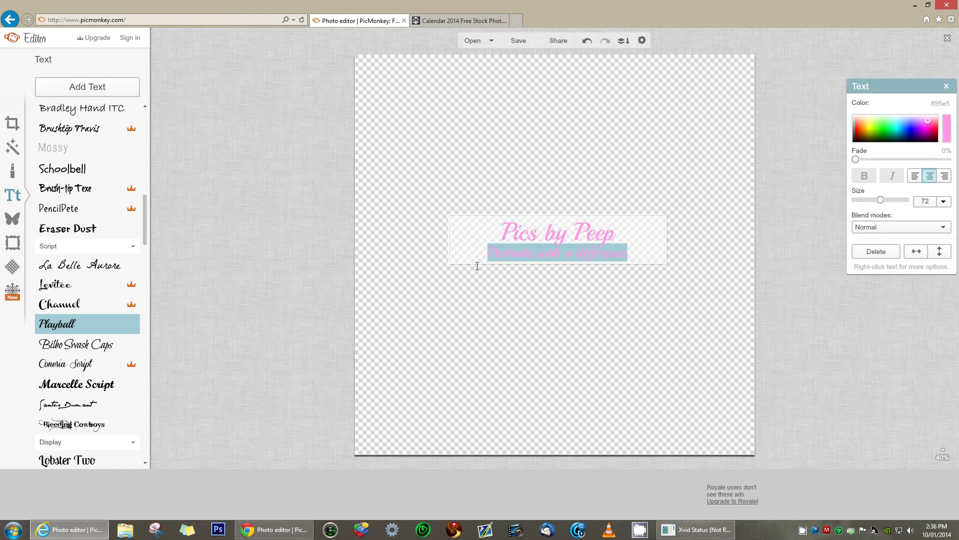
key("BackSpace")
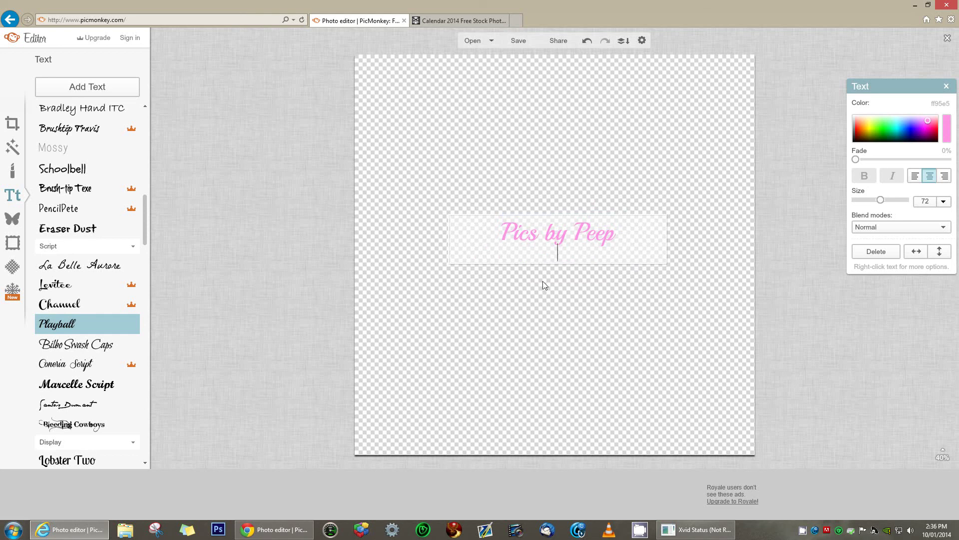
key("BackSpace")
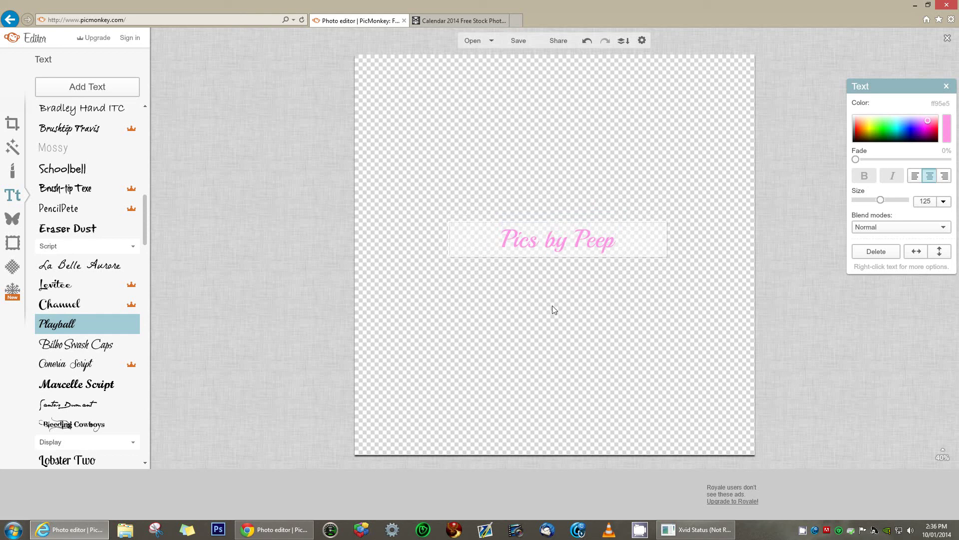
left_click(408, 289)
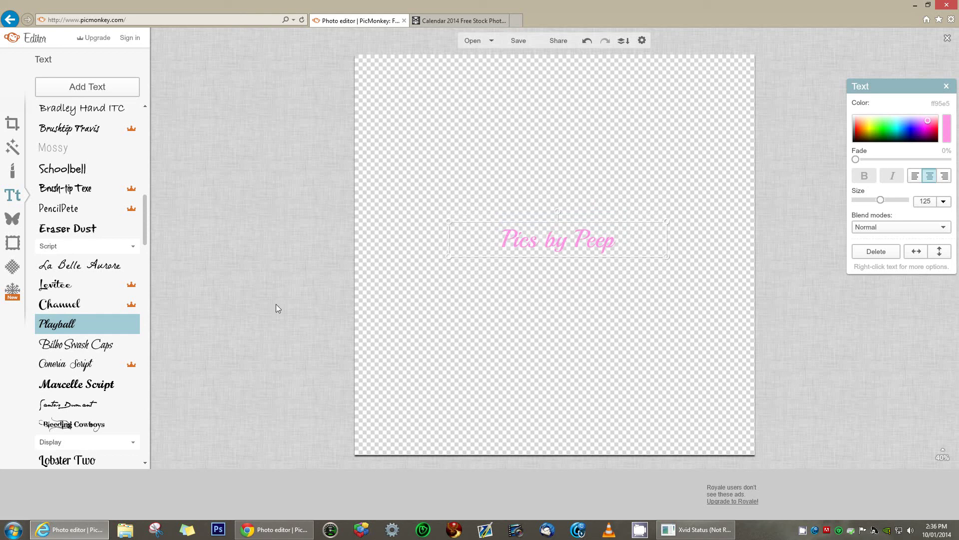
Add a separate size-72 text box below reading 'Portraits with a difference'
left_click(63, 92)
left_click_drag(539, 259, 542, 270)
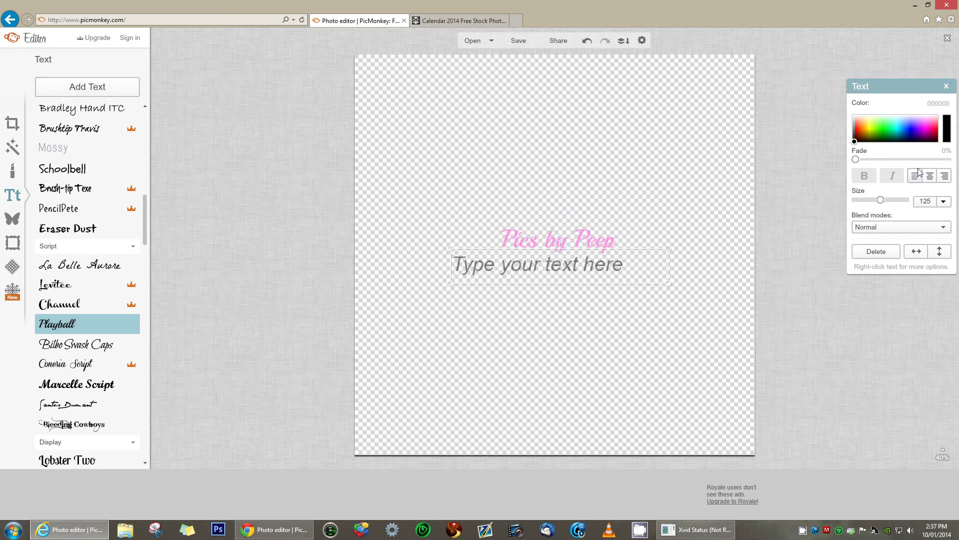
left_click(943, 201)
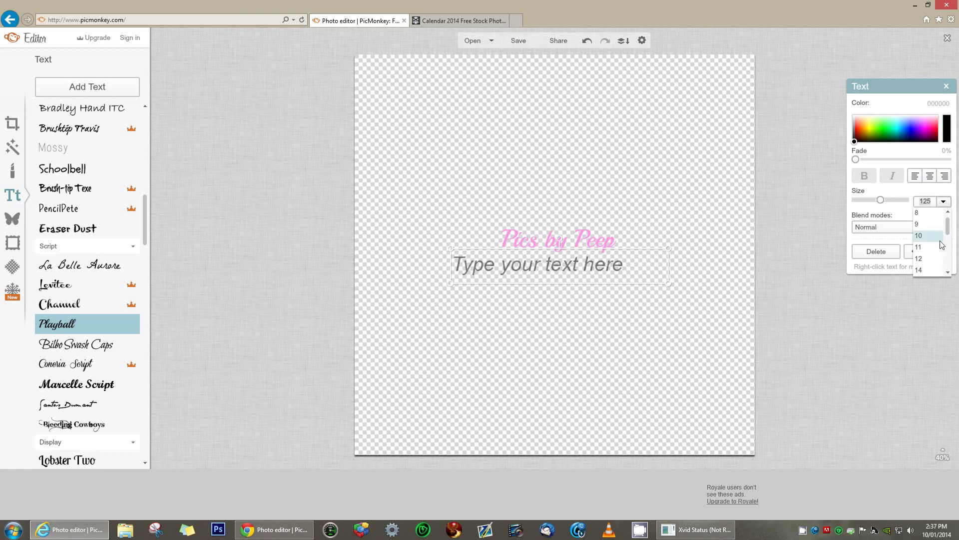
left_click_drag(948, 225, 953, 254)
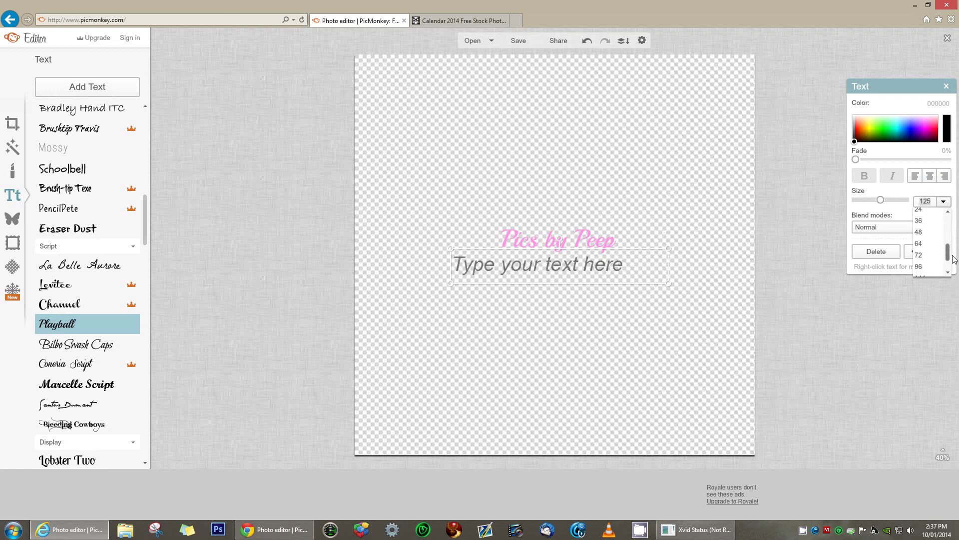
left_click(927, 260)
left_click(529, 268)
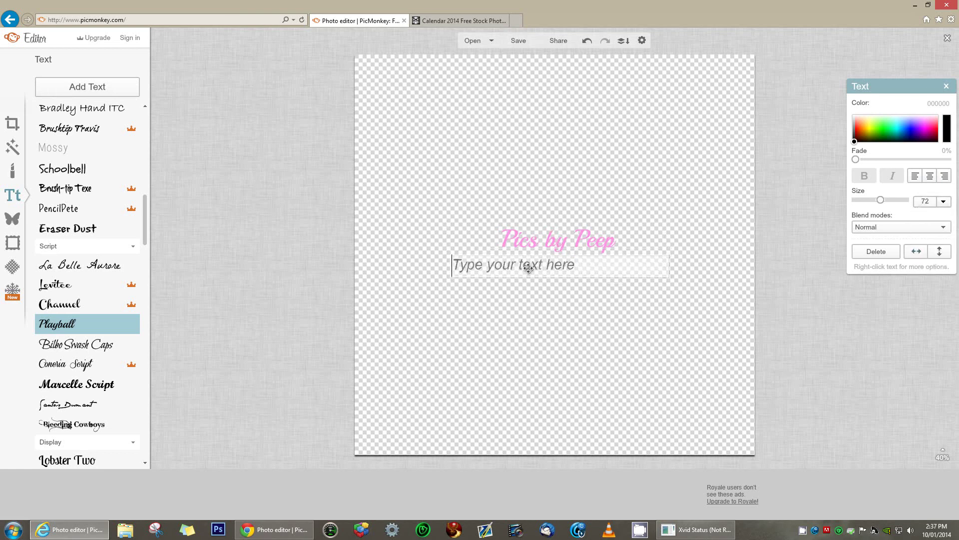
type("Po")
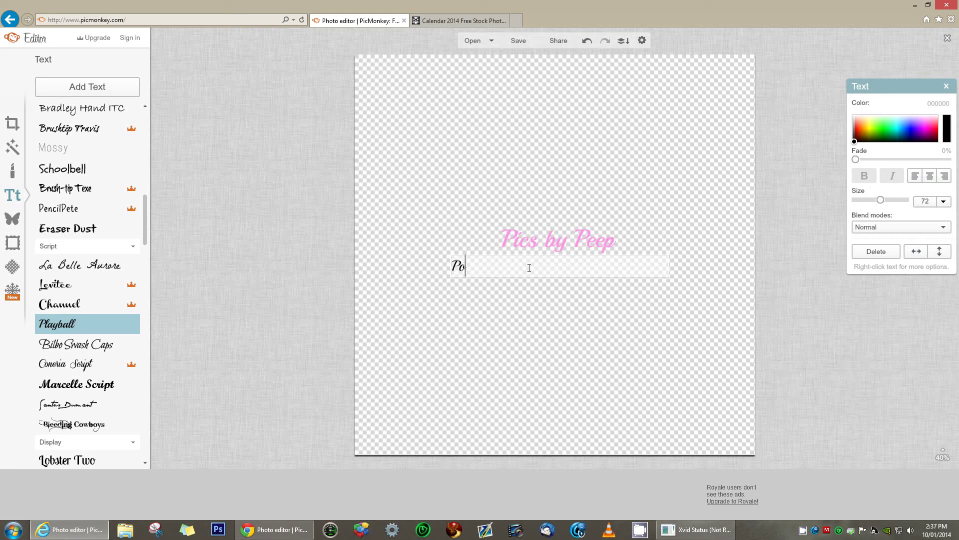
type("rtraits with a difference")
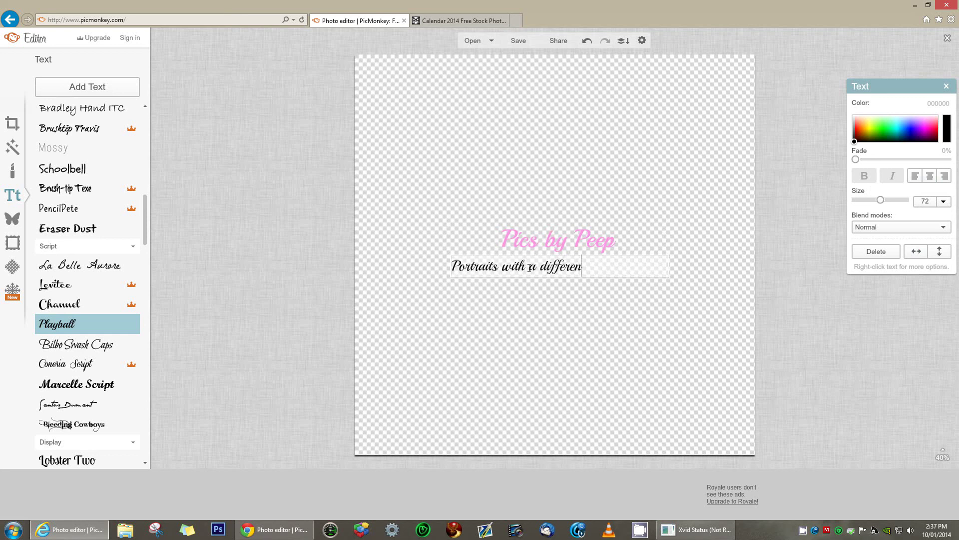
Move the subtitle right so it sits directly under 'Pics by Peep'
left_click(554, 302)
left_click_drag(509, 272, 571, 265)
left_click(555, 296)
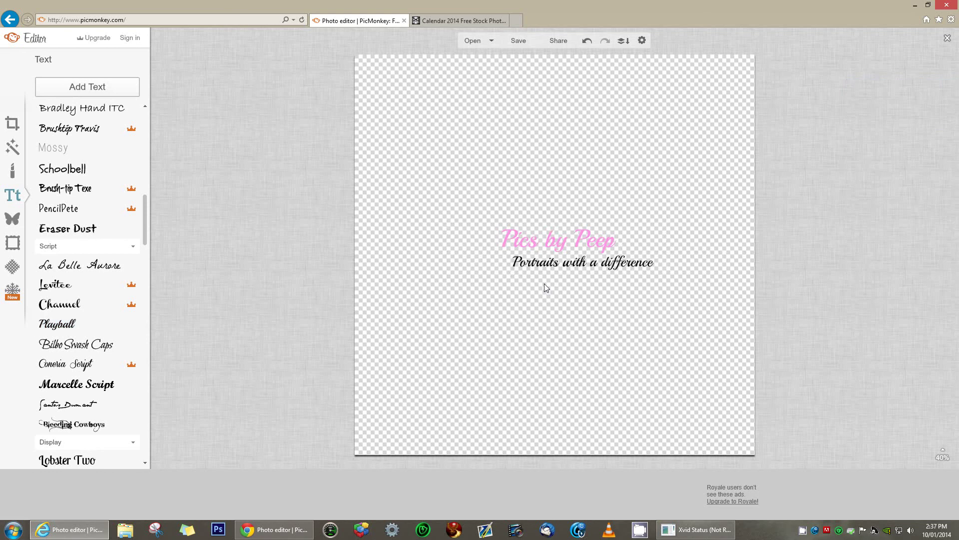
Colour the subtitle the same pink (ff95e5) sampled from the title
left_click(544, 264)
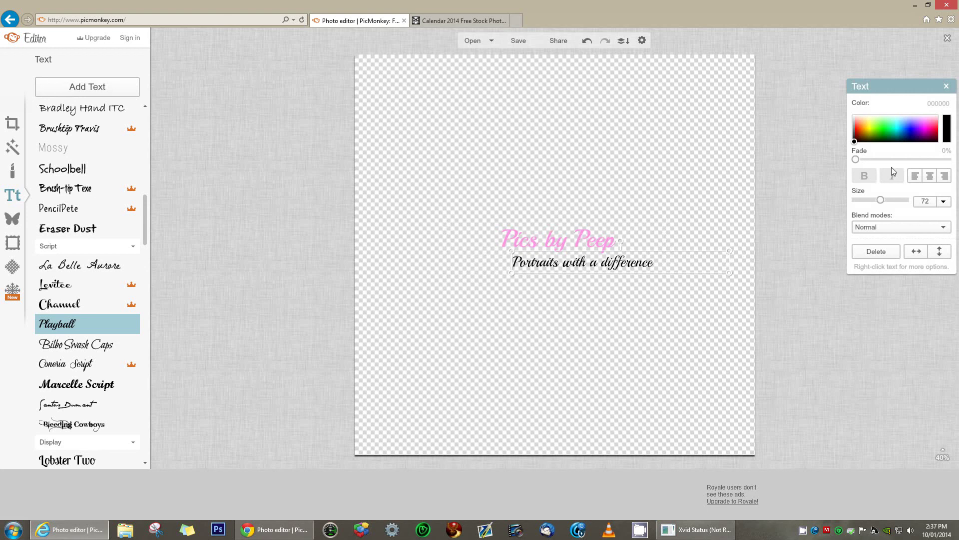
left_click(948, 132)
left_click(583, 233)
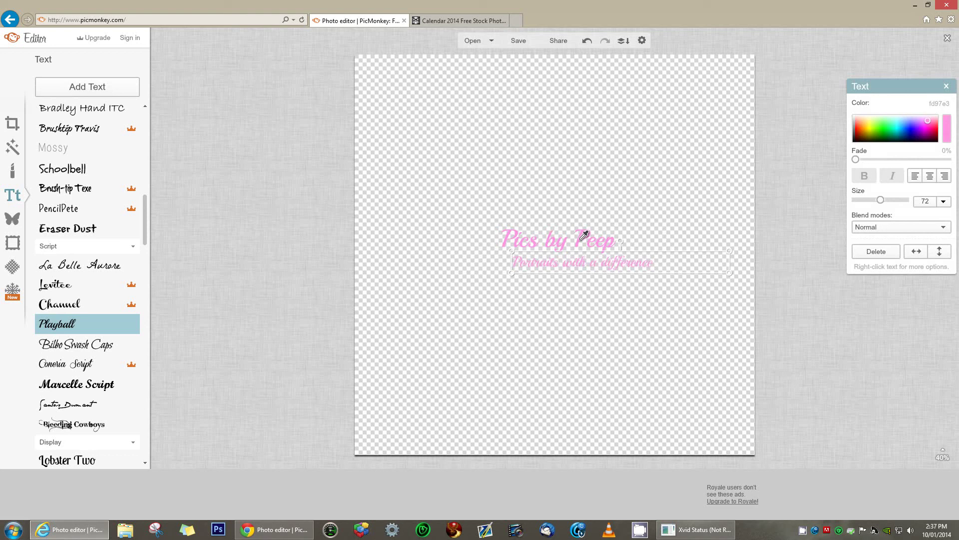
left_click(580, 238)
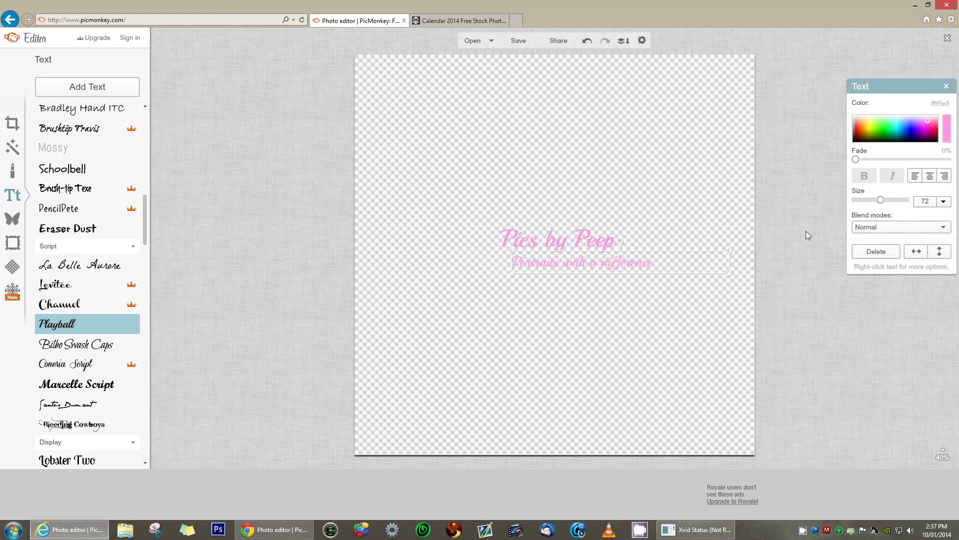
left_click(253, 222)
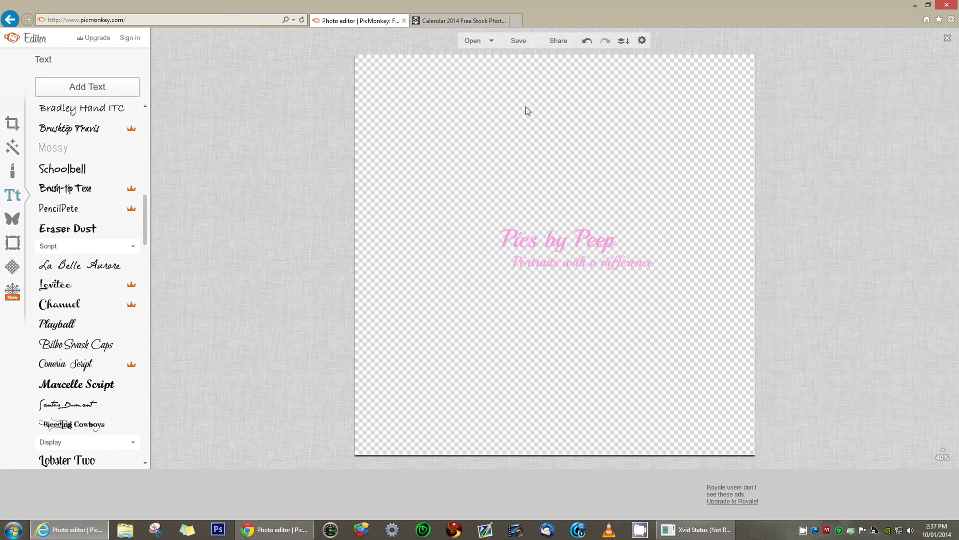
Save the watermark as PNG '1 Pics by Peep WM' and close the editor
left_click(517, 40)
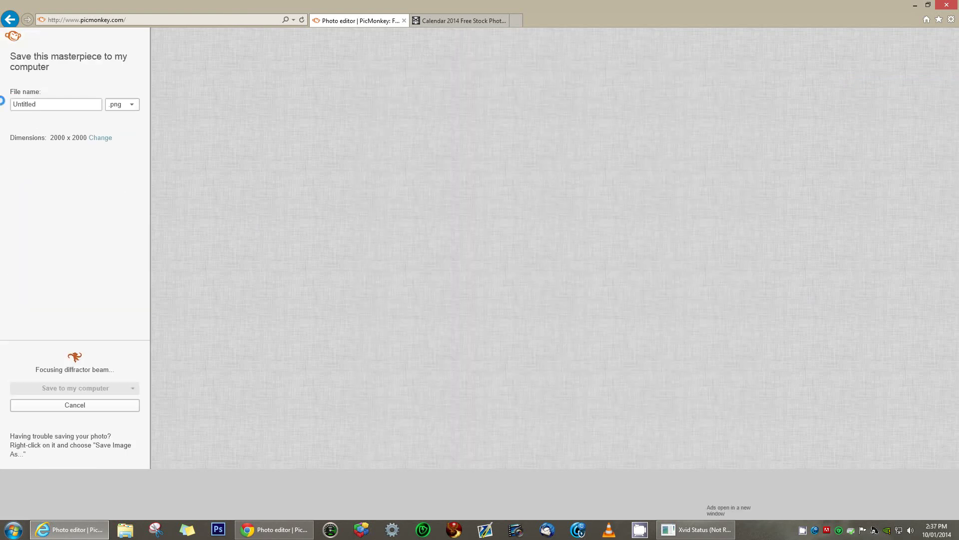
left_click_drag(53, 103, 1, 106)
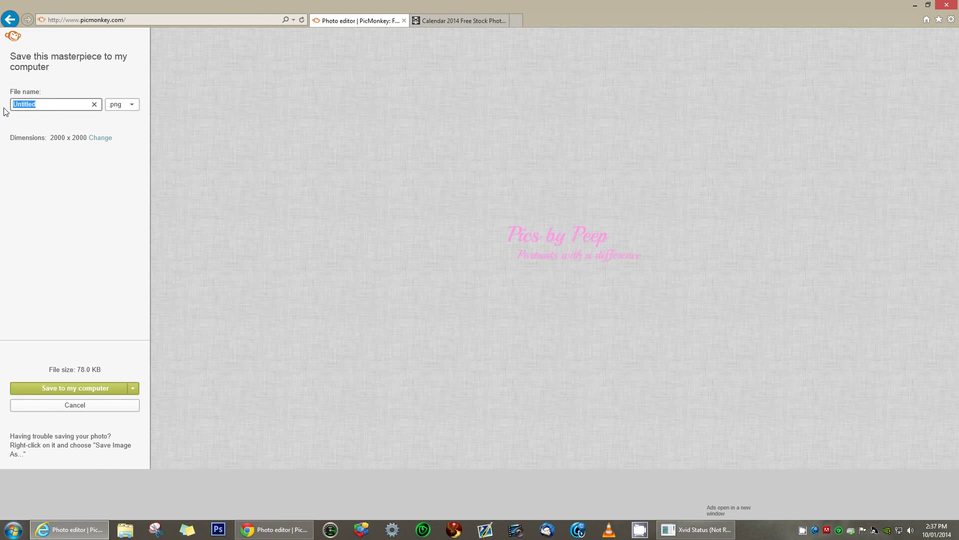
type("1 Pics by Peep WM")
left_click(79, 388)
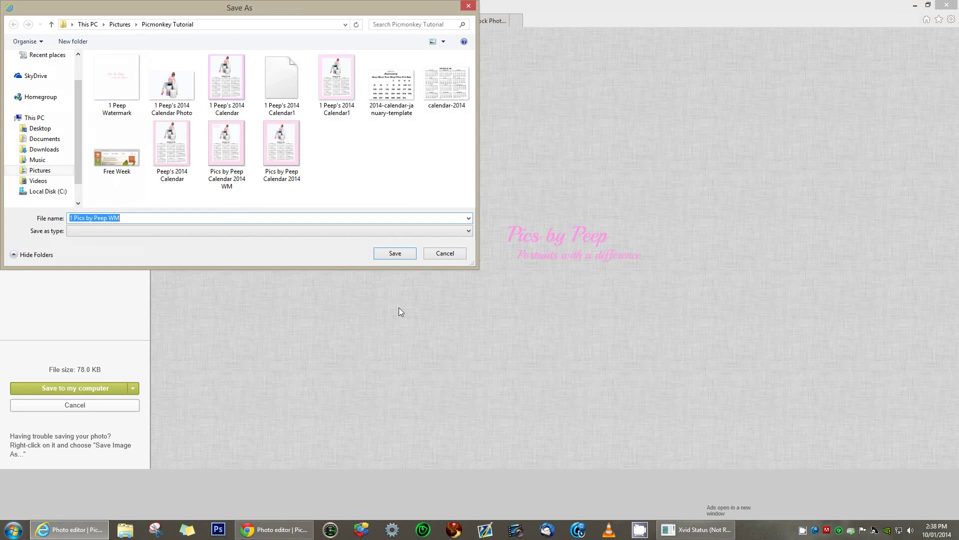
left_click(406, 258)
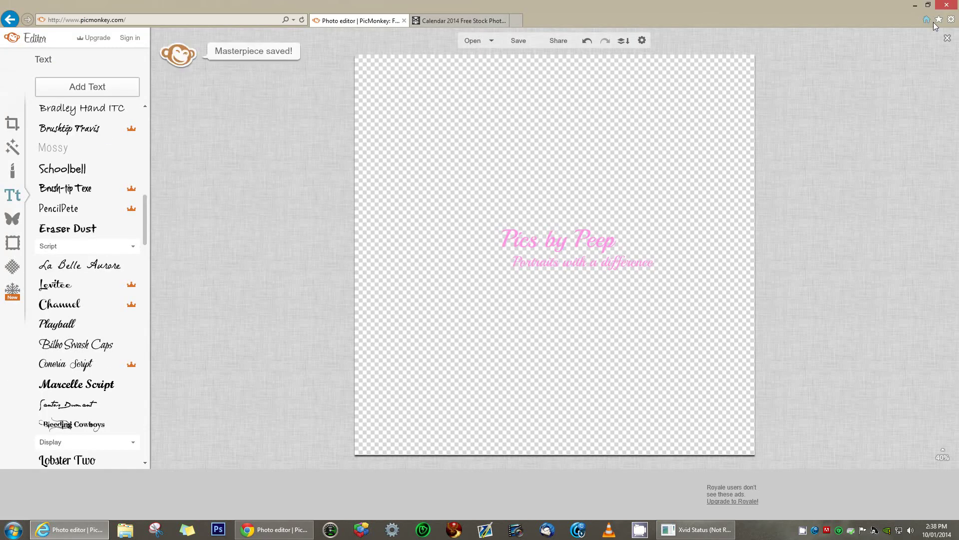
left_click(947, 38)
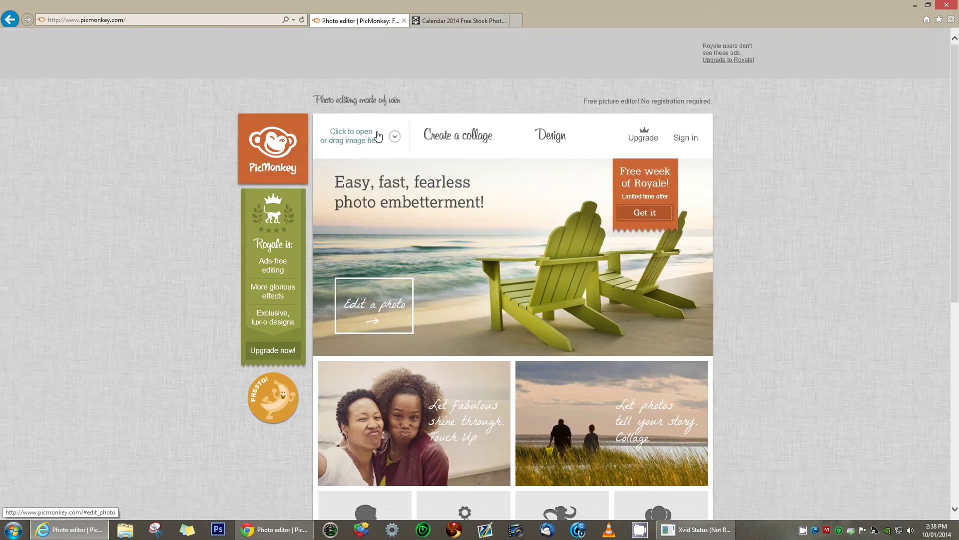
Open the pink-framed 2014 calendar image from Pictures > Picmonkey Tutorial
left_click(378, 136)
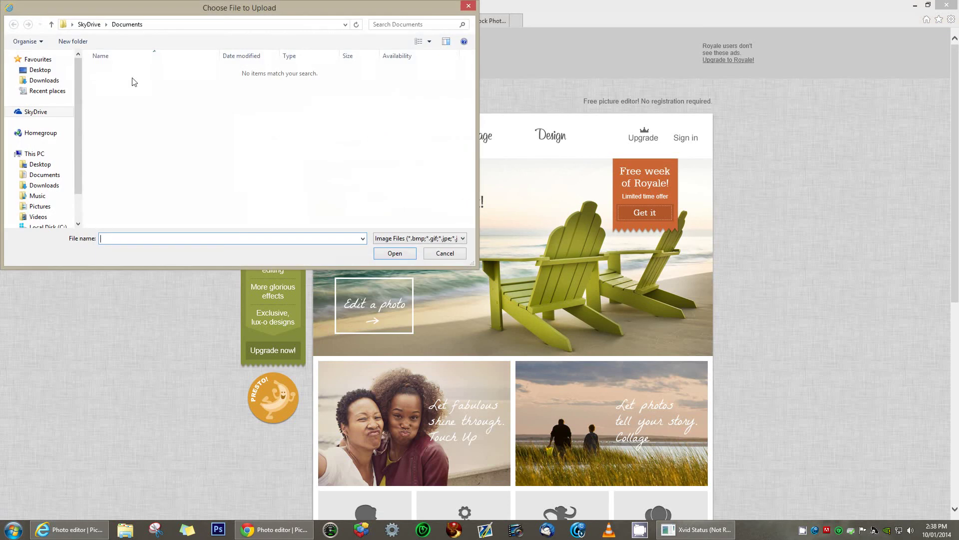
scroll(40, 173, "down", 2)
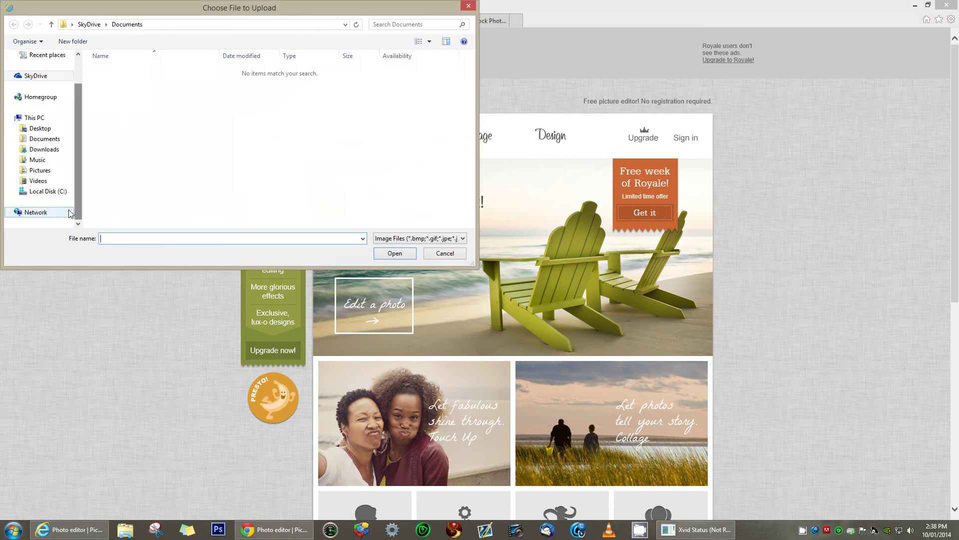
left_click(40, 172)
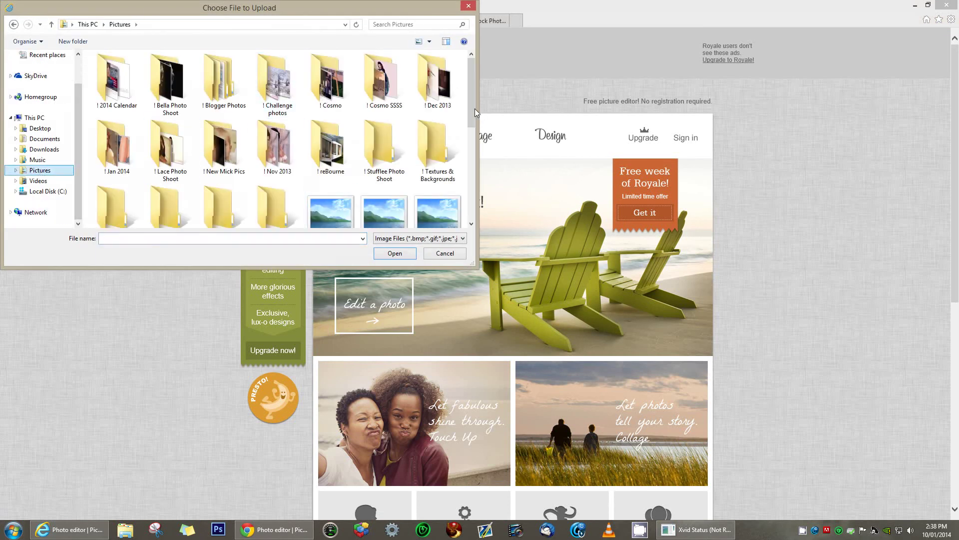
left_click_drag(475, 109, 473, 133)
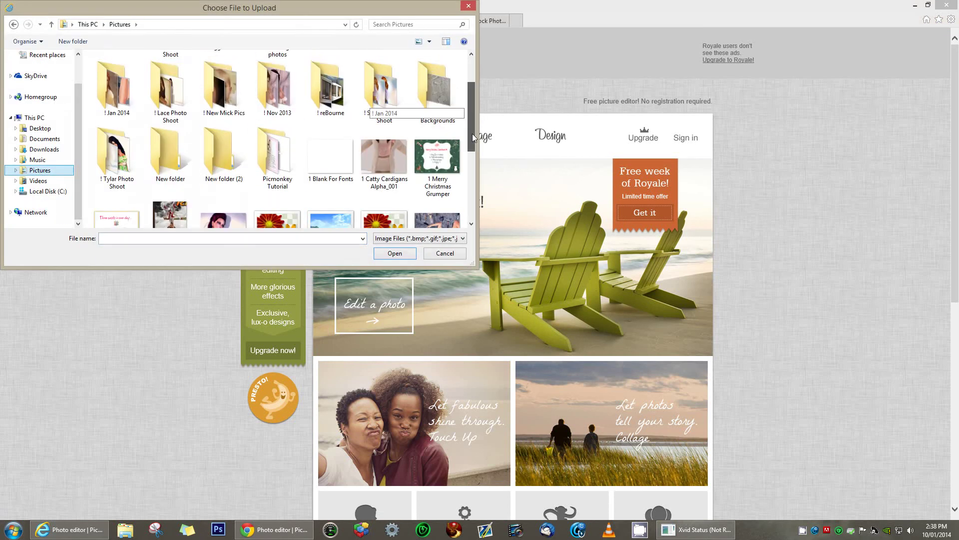
double_click(265, 152)
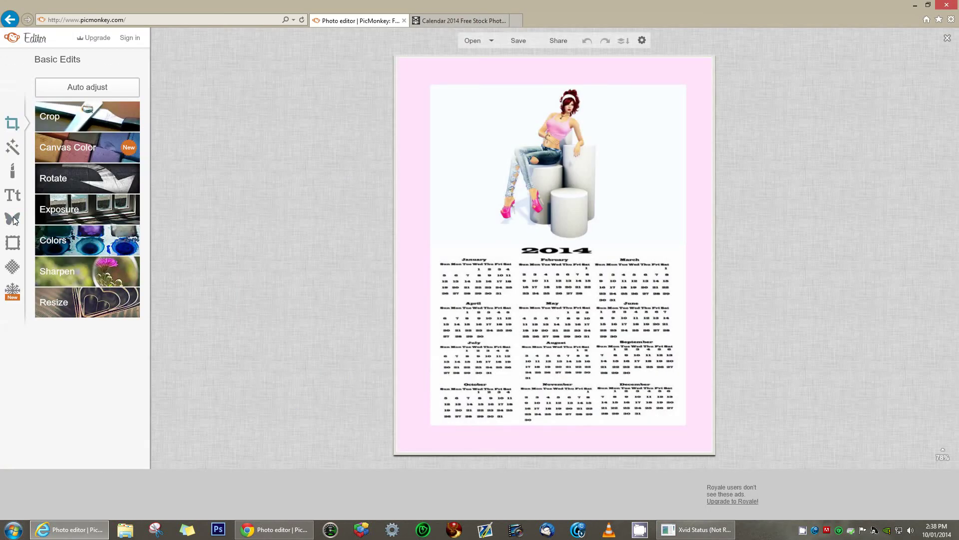
Add '1 Pics by Peep WM' as an overlay, enlarged and placed beside the woman's head
left_click(12, 218)
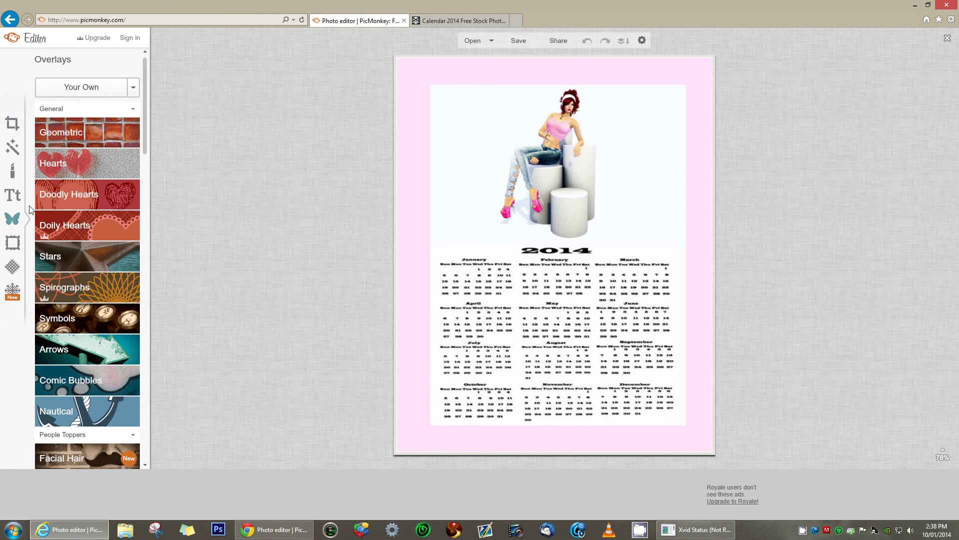
left_click(87, 94)
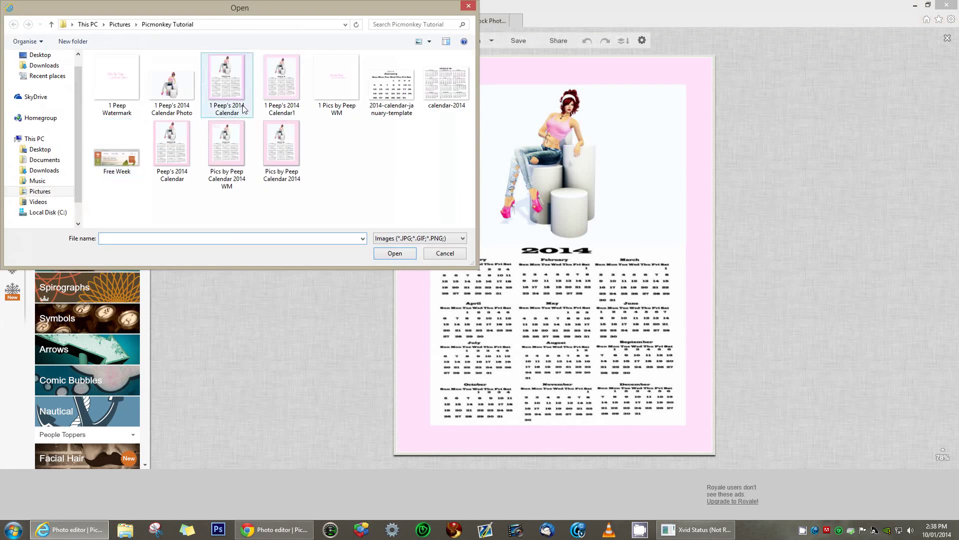
left_click(336, 76)
double_click(336, 75)
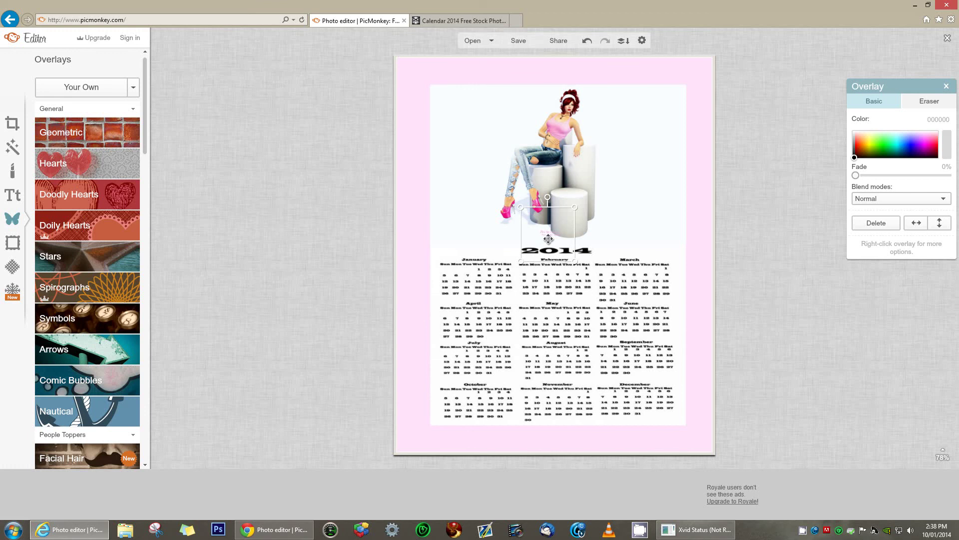
left_click_drag(542, 235, 740, 201)
left_click_drag(663, 162, 458, 128)
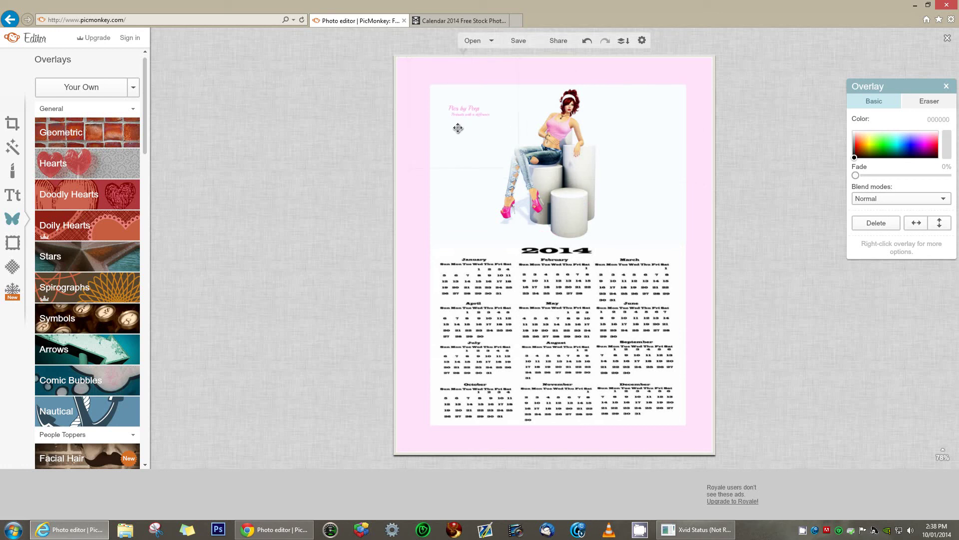
left_click_drag(518, 168, 558, 195)
left_click_drag(468, 142, 461, 130)
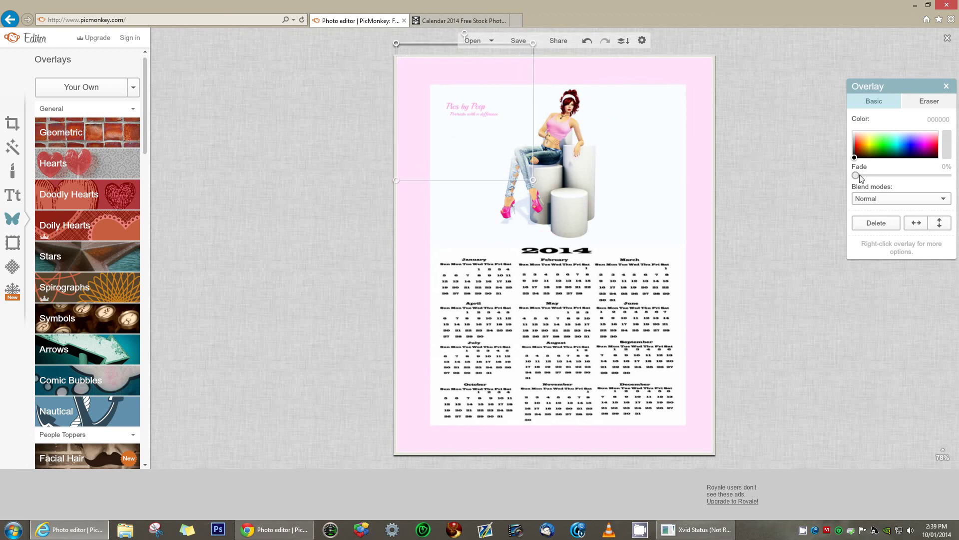
Fade the watermark overlay to about 41% and deselect it
left_click_drag(857, 178, 874, 178)
left_click_drag(884, 178, 895, 179)
left_click(228, 241)
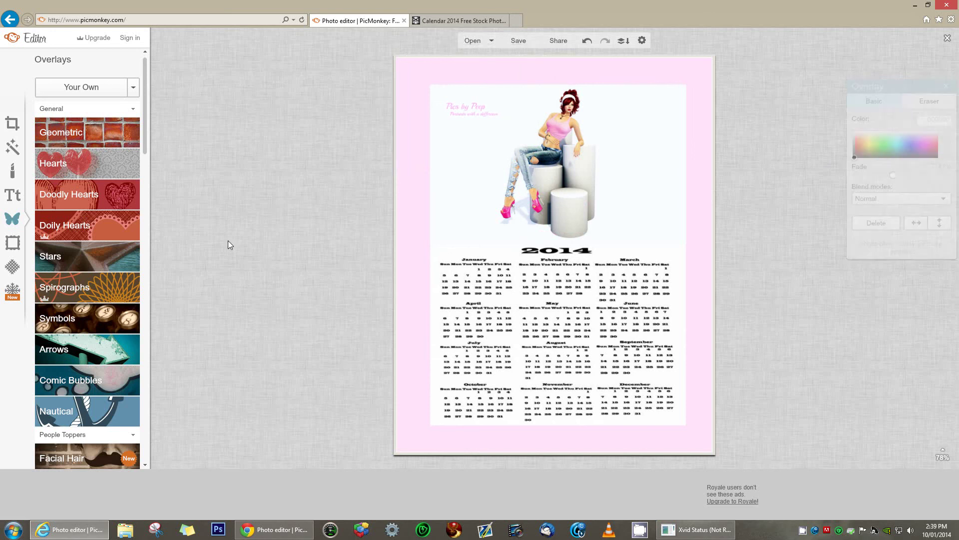
Save the calendar to the computer as JPG named '1 Peep's 2014 CalendarWM'
left_click(510, 42)
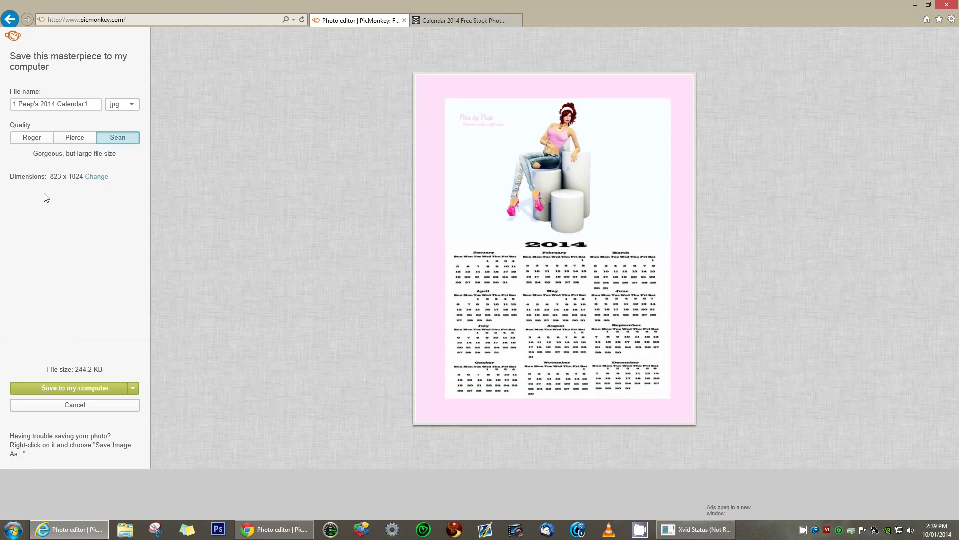
left_click(87, 104)
double_click(86, 104)
left_click(88, 104)
type("1")
key("BackSpace")
type("WM")
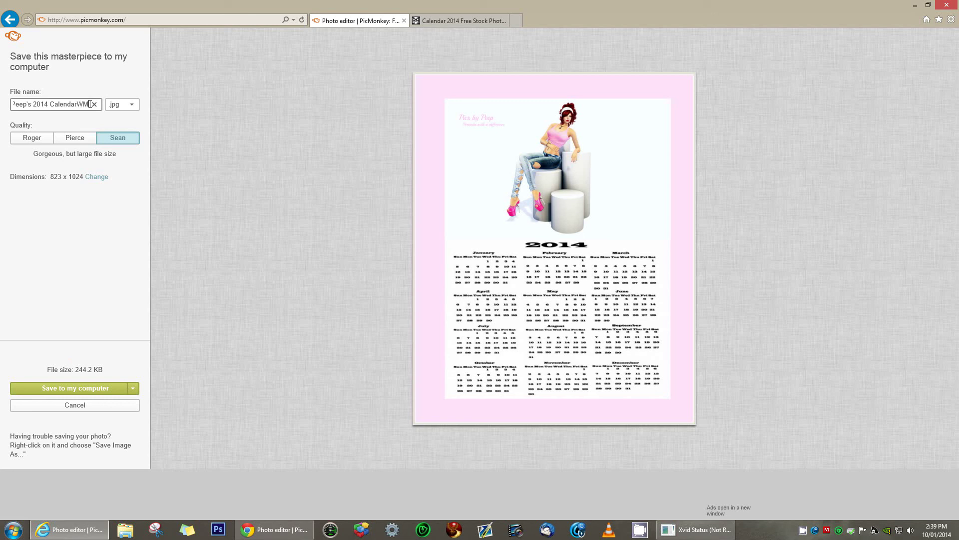
left_click(70, 388)
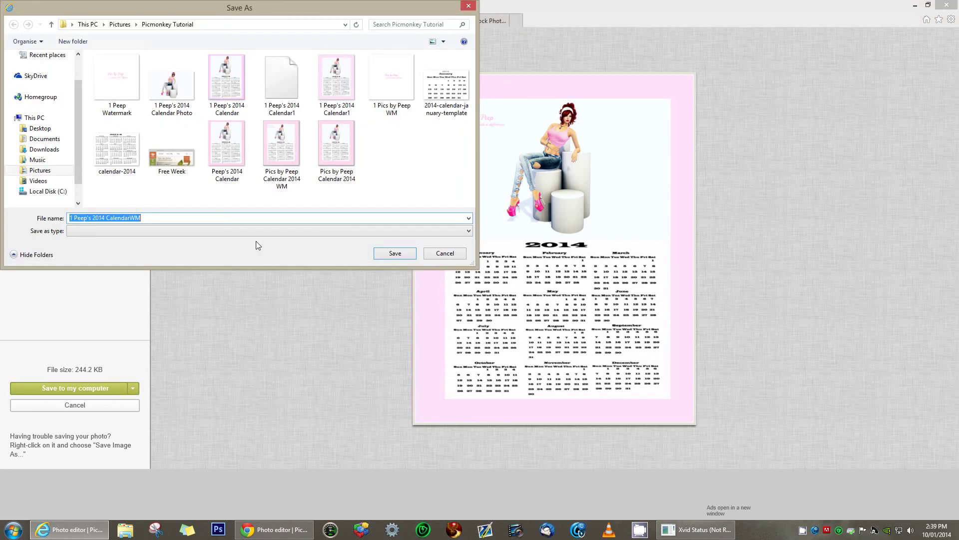
left_click(392, 253)
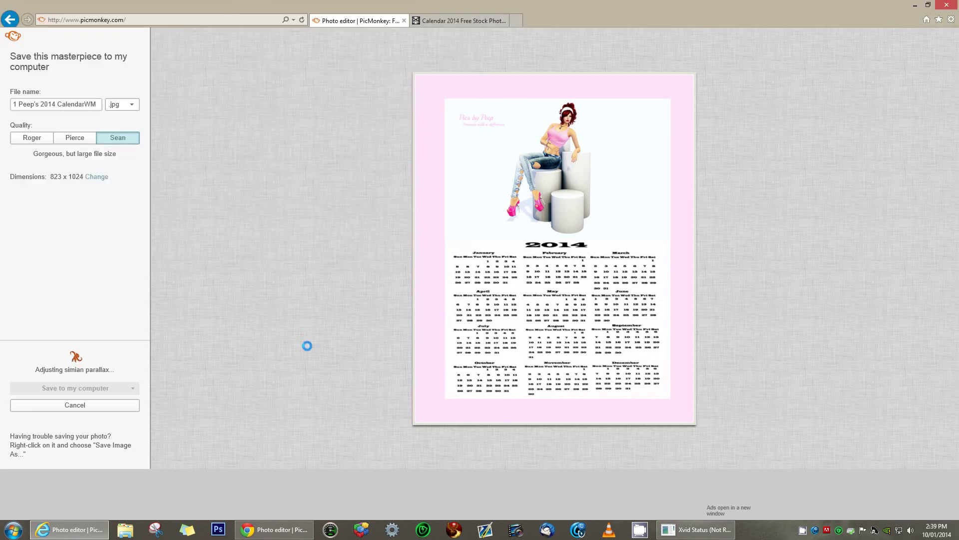